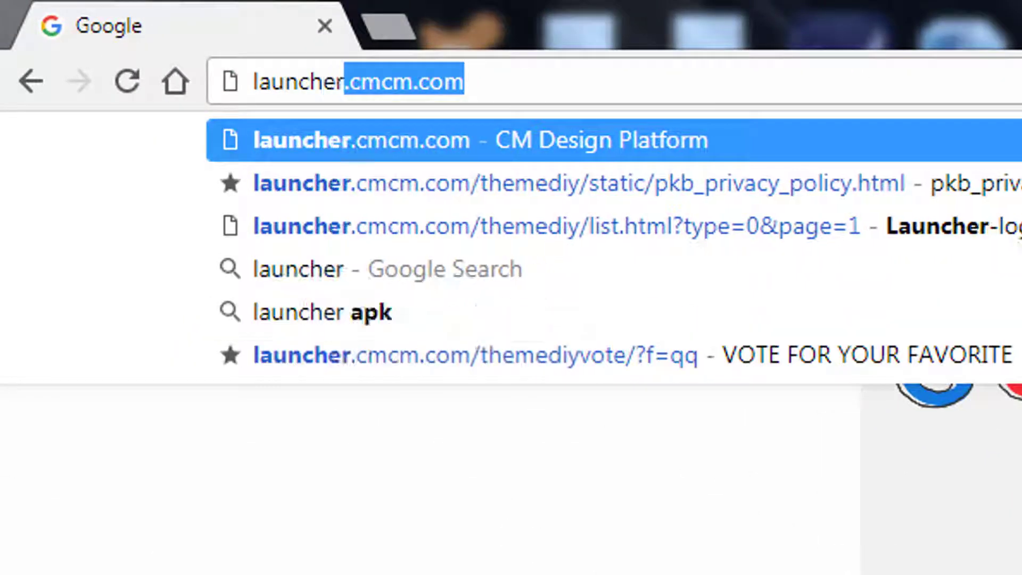
- Load launcher.cmcm.com in Chrome to reach the CM Design Launcher sign-in page
text(.cmcm.c)
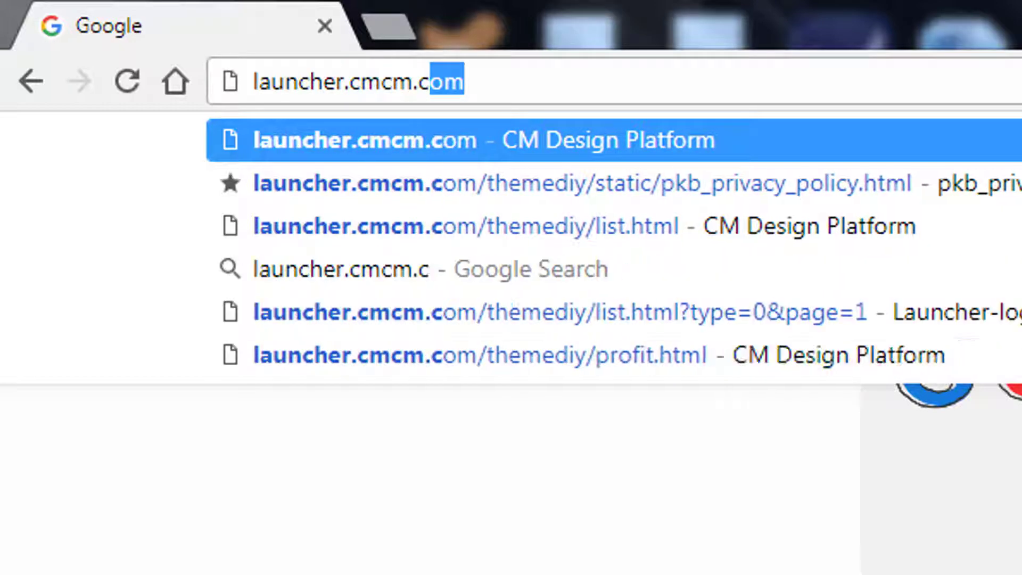
text(om)
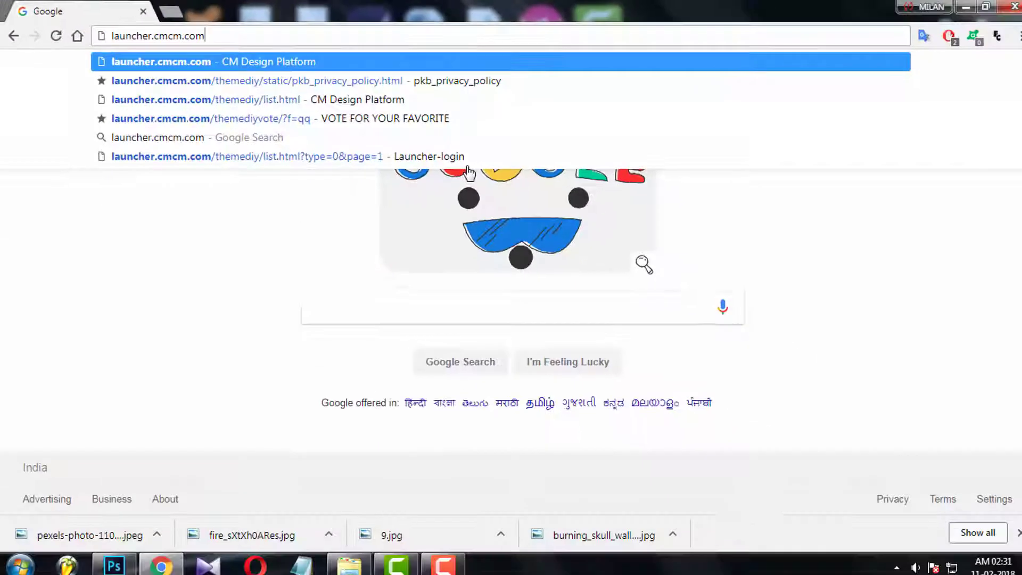
key(Return)
- Enter the account password and sign in to CM Design Platform
click(696, 375)
text(•••••••)
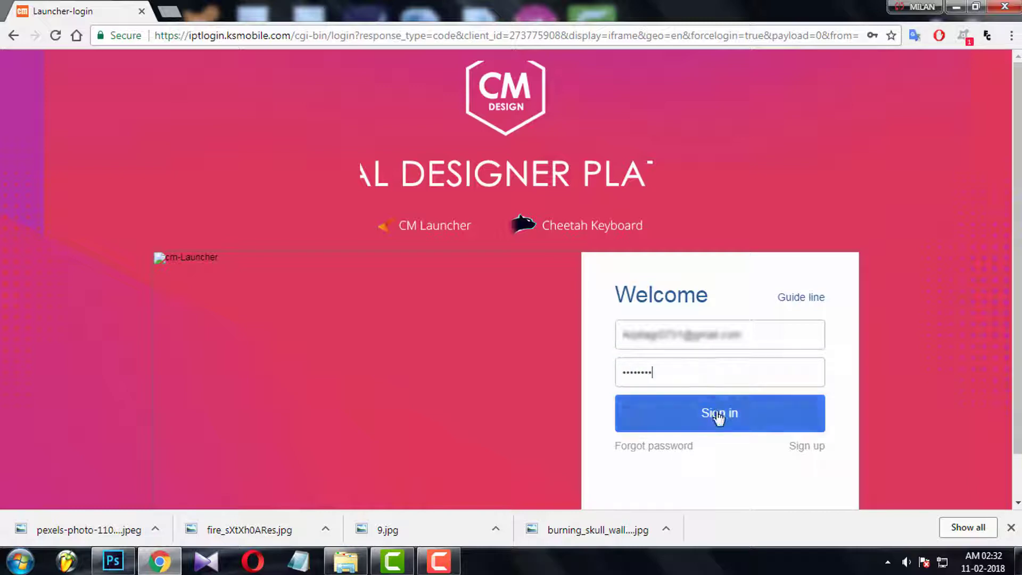
click(719, 415)
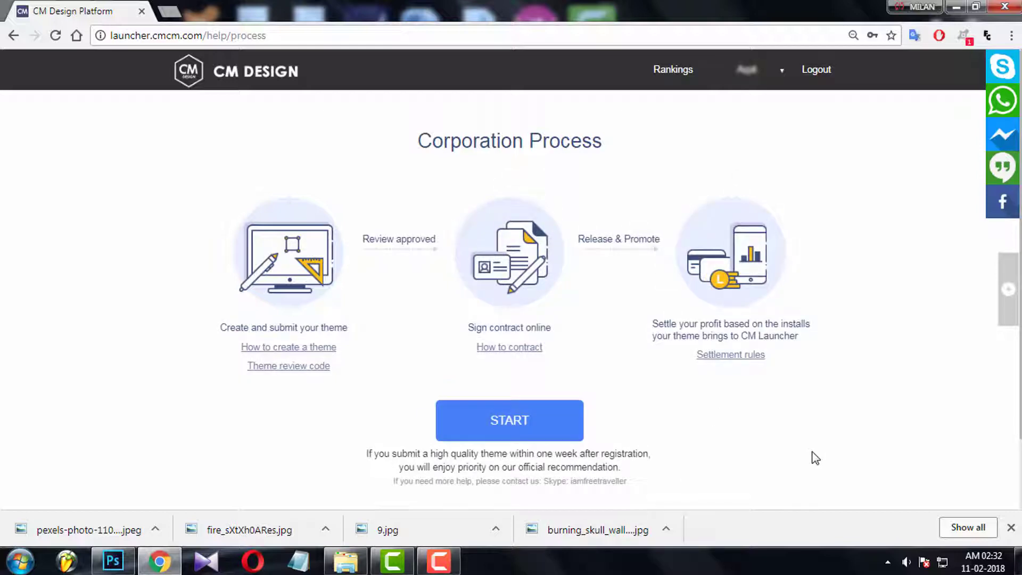
- Create a new Keyboard Theme titled 'Demo Theme'
click(515, 426)
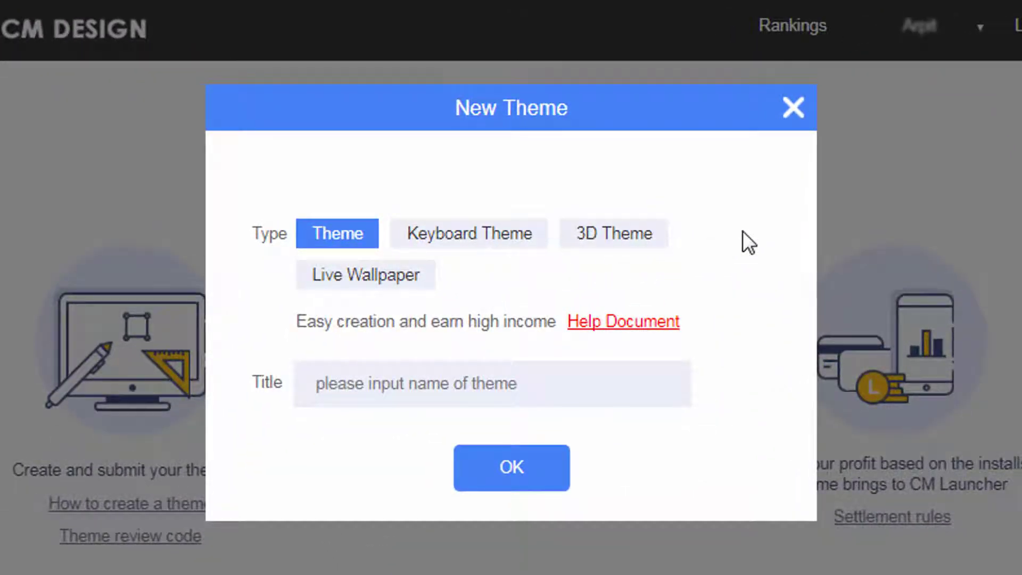
click(494, 254)
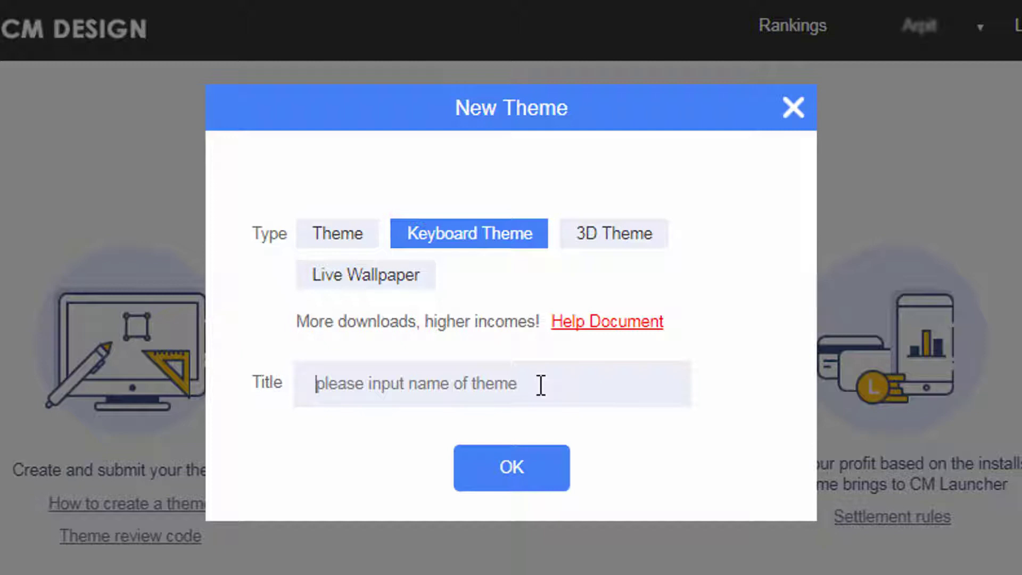
text(Demo Theme)
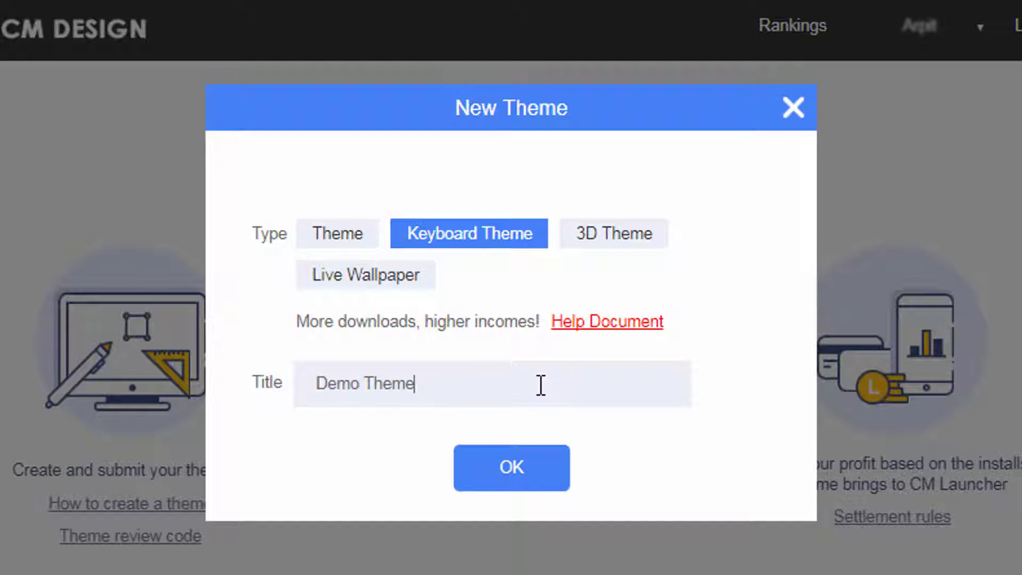
click(500, 477)
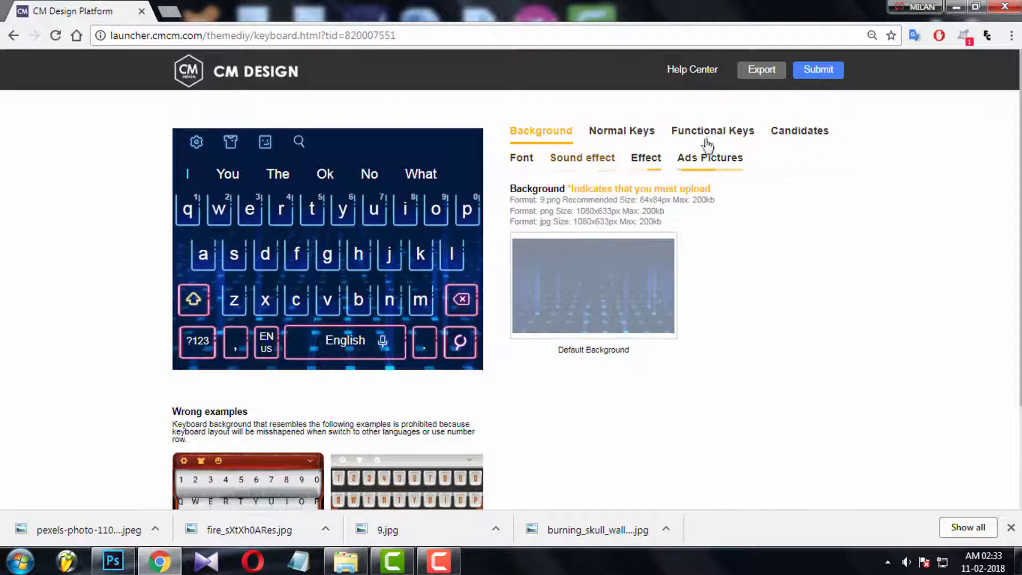
- Check the Default Background image requirements and bring up Windows Explorer
mouse_move(507, 201)
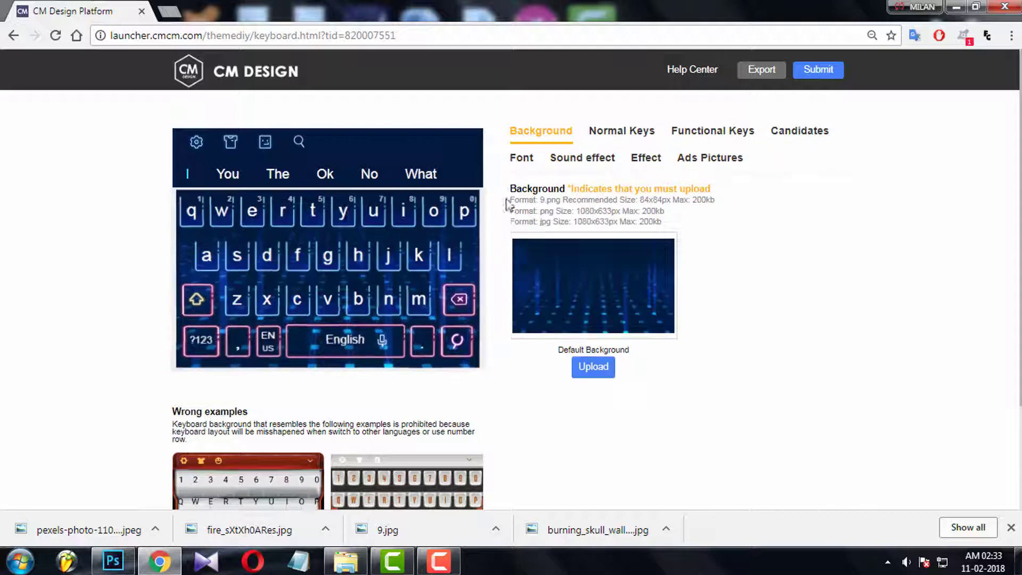
click(602, 283)
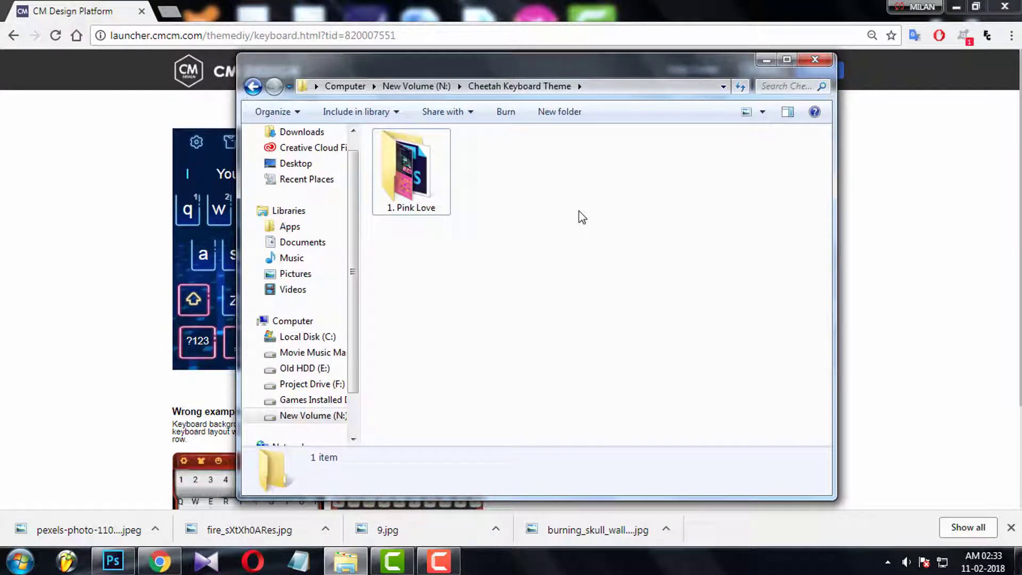
- Duplicate the '1. Pink Love' folder and rename the copy '2. Demo Theme'
key(Down)
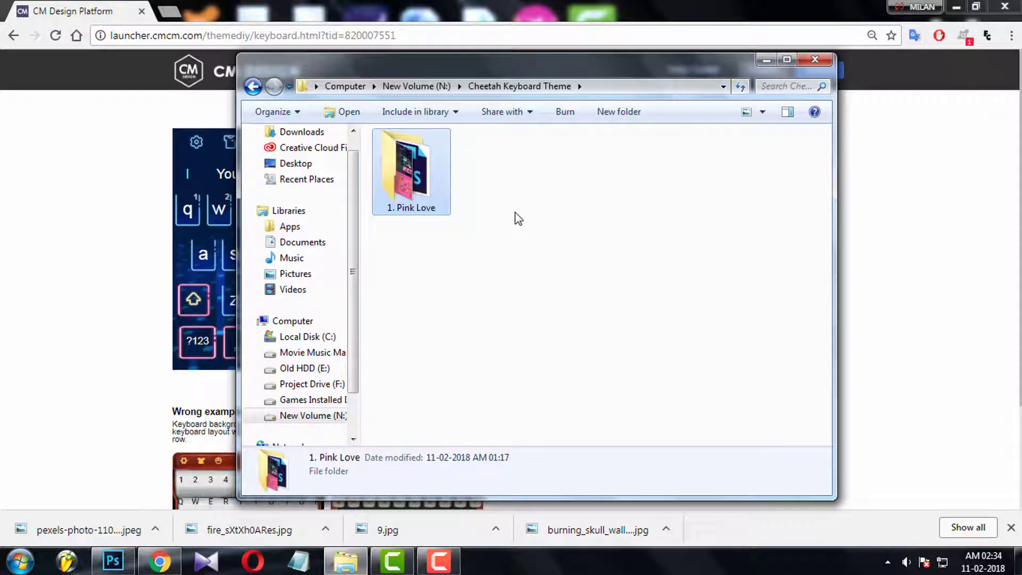
right_click(415, 159)
click(527, 457)
right_click(508, 199)
click(571, 301)
click(515, 213)
text(2. Demo Theme)
key(Return)
- View the Ref reference images inside '2. Demo Theme' as large icons
double_click(501, 170)
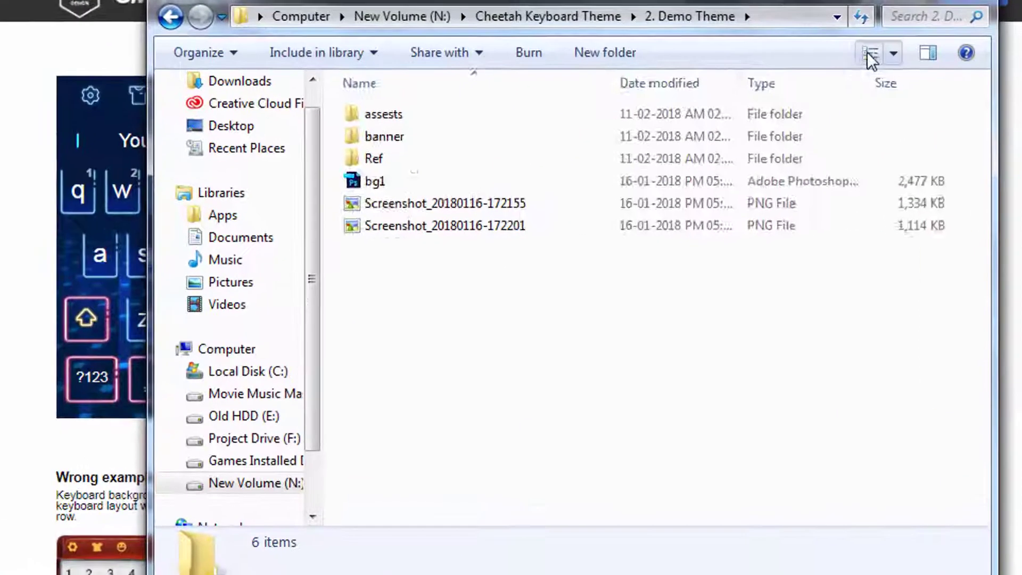
click(868, 53)
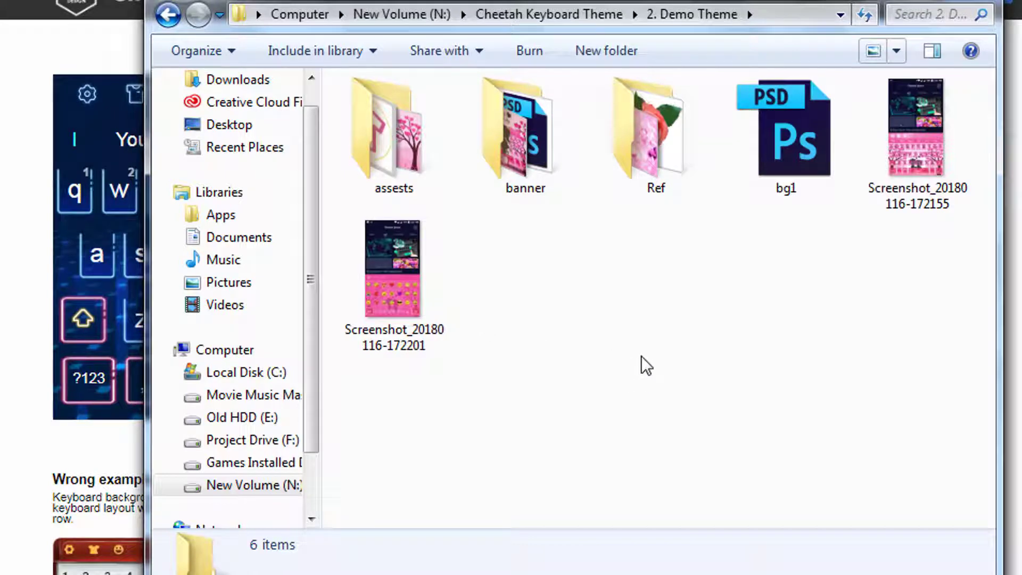
double_click(662, 169)
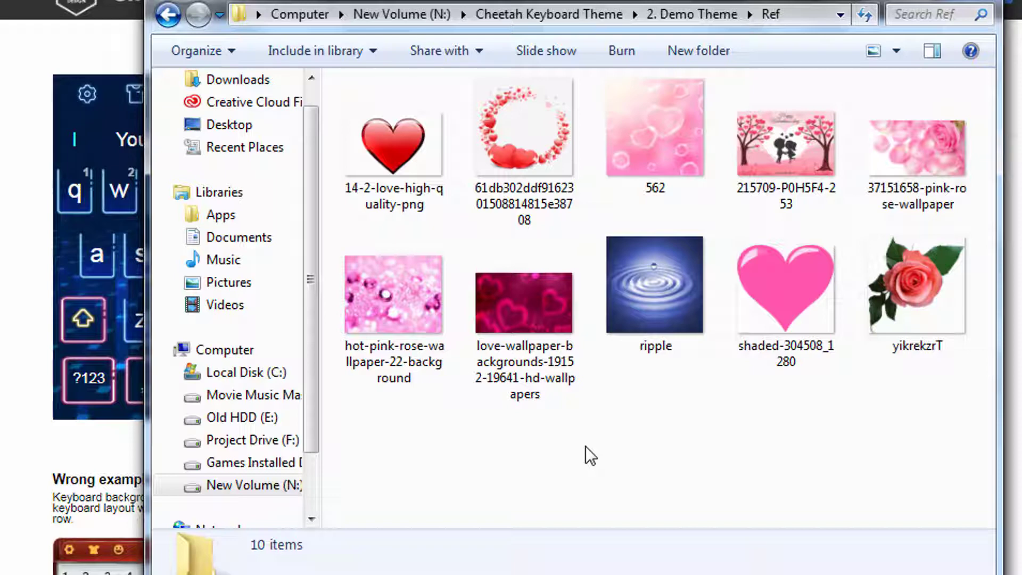
key(BackSpace)
- Browse the 27 pink keyboard images, such as bg and bub.9, in the assests folder
click(566, 347)
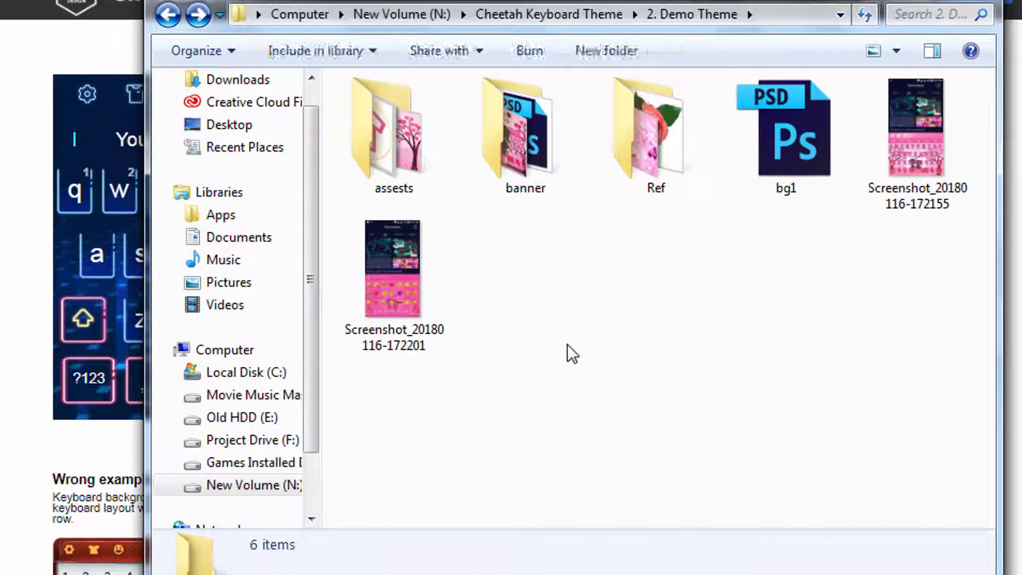
click(415, 170)
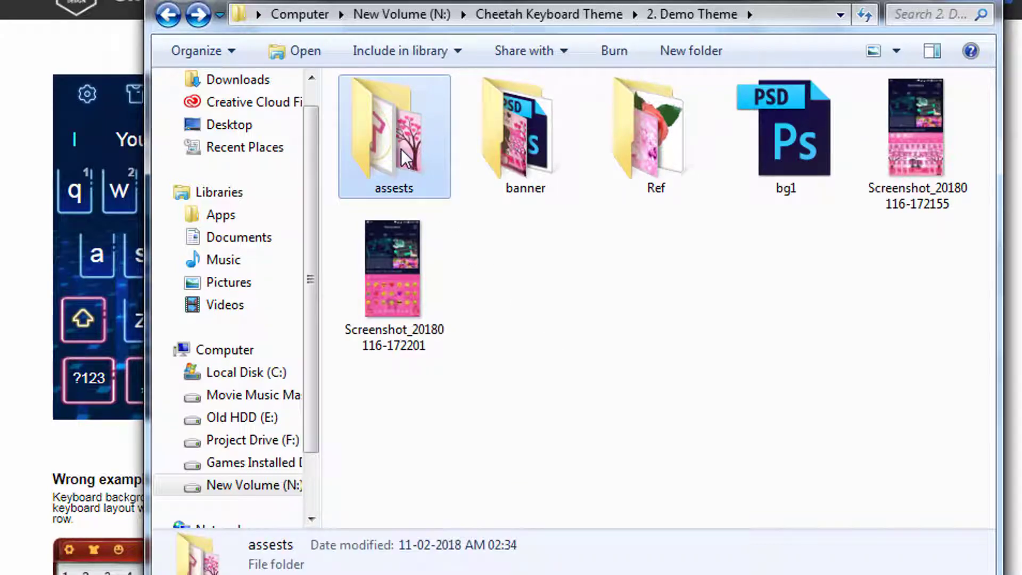
double_click(401, 149)
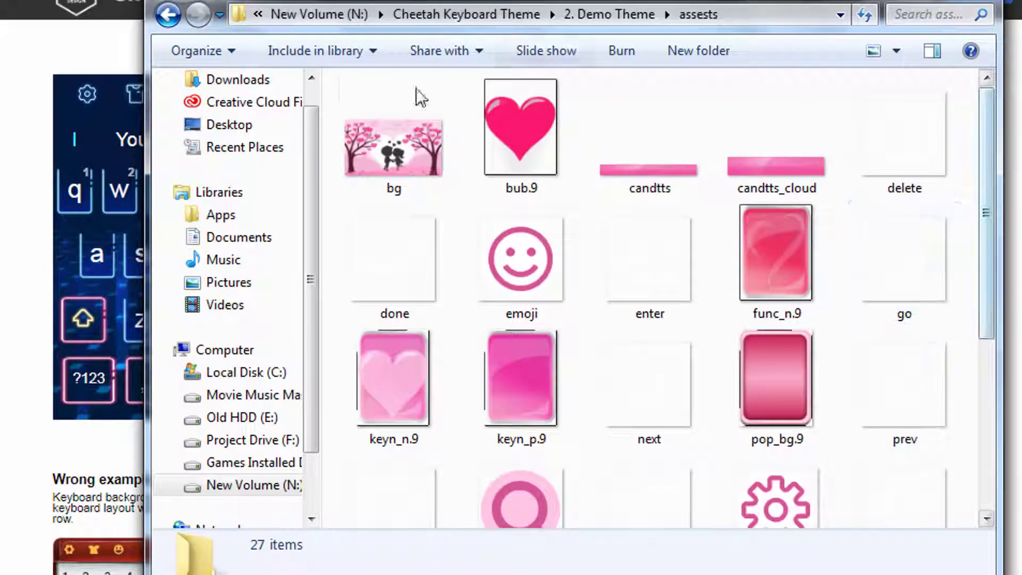
drag(992, 254, 985, 214)
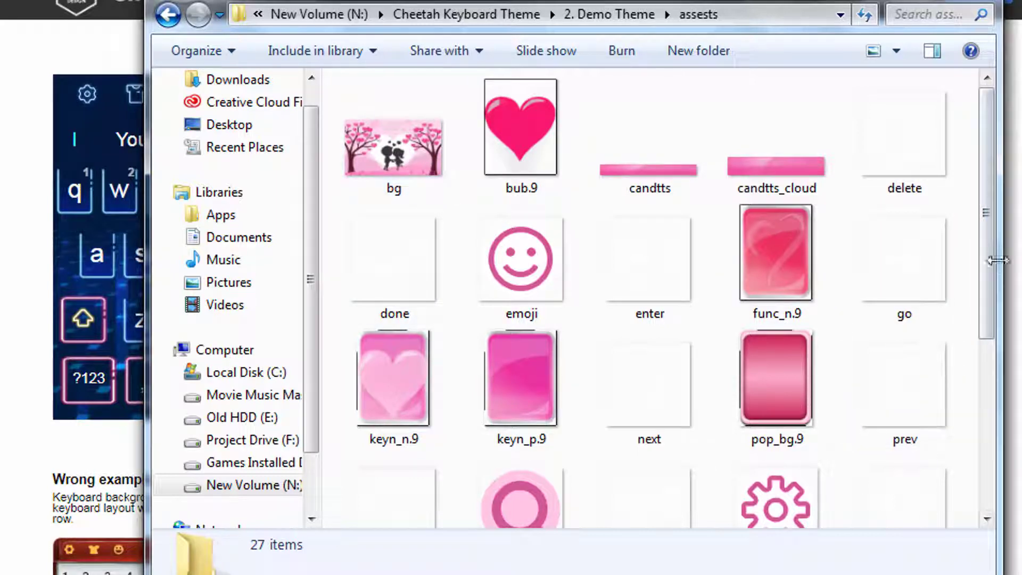
drag(988, 248, 985, 214)
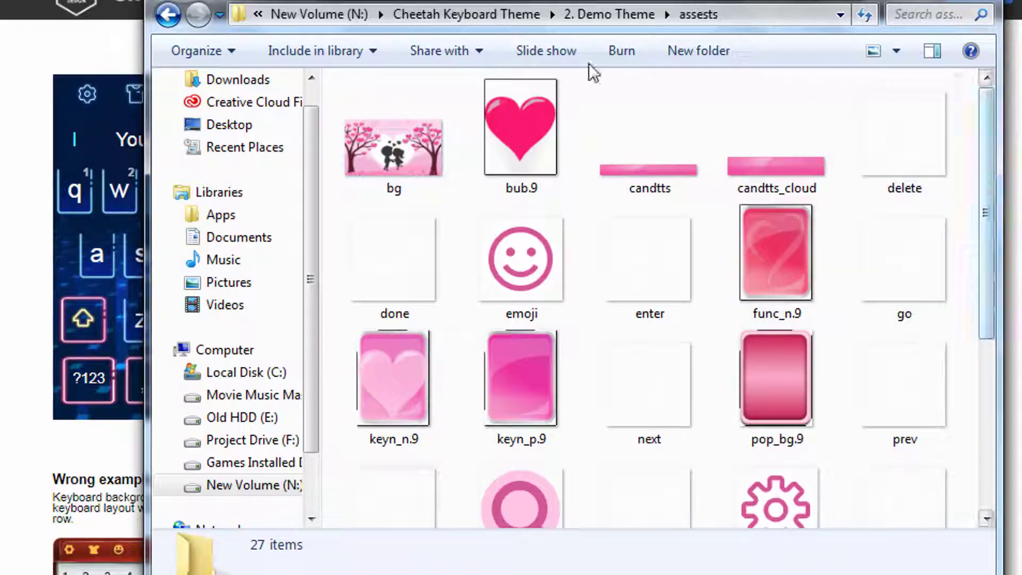
drag(988, 247, 985, 214)
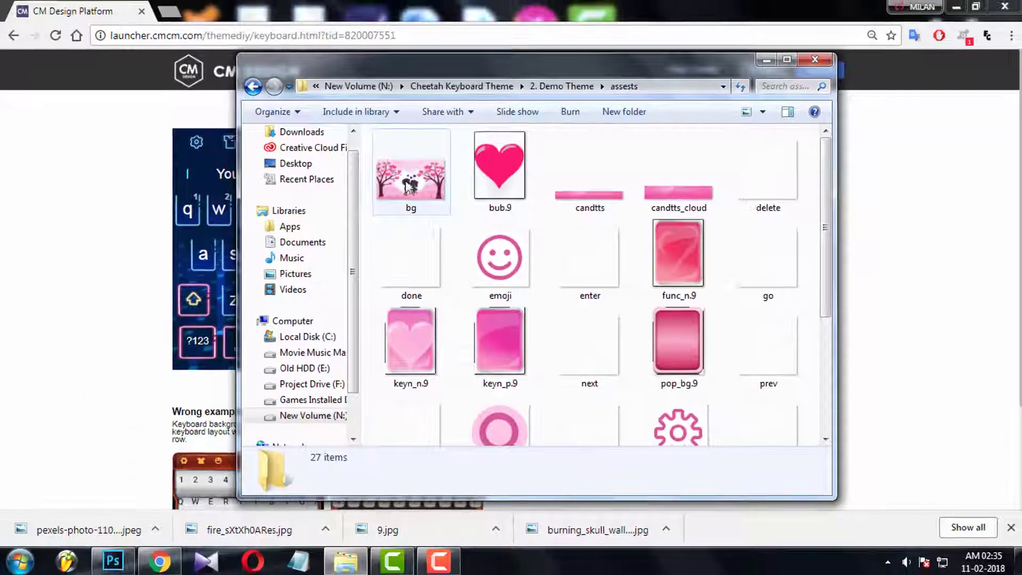
- Navigate the background file picker to N:\Cheetah Keyboard Theme\2. Demo Theme\assests
click(562, 1)
mouse_move(607, 245)
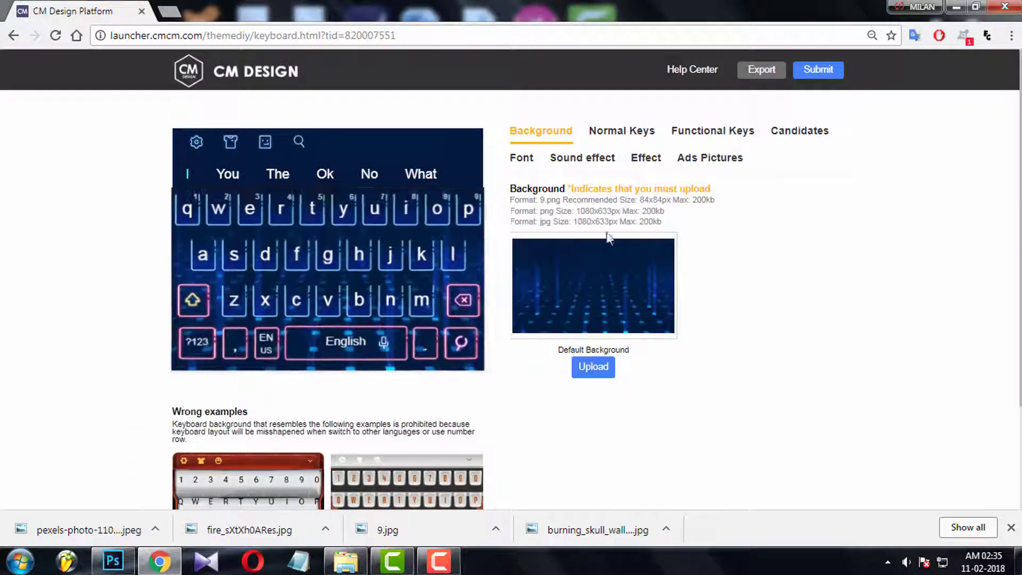
click(607, 276)
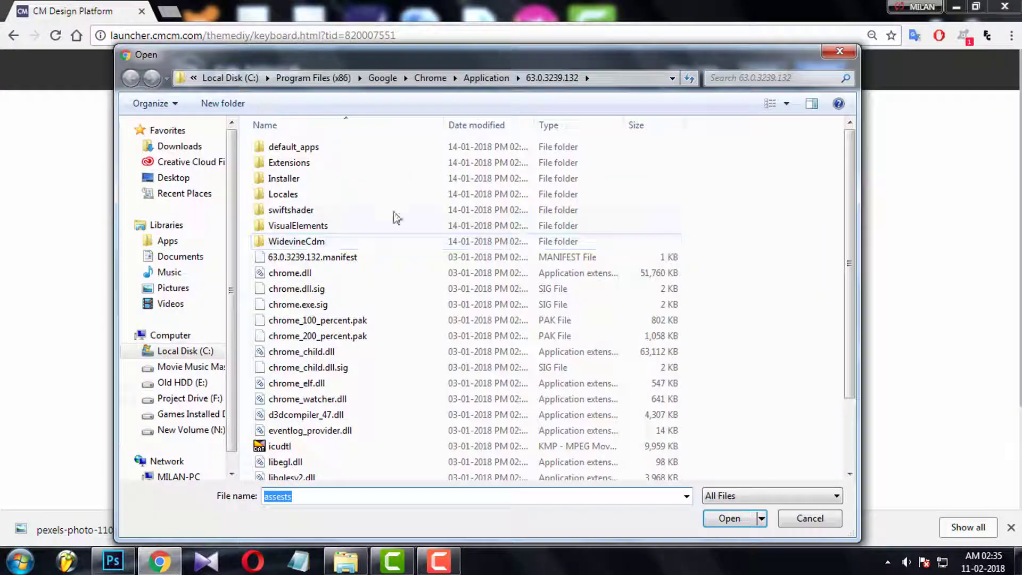
scroll(232, 323, down, 1)
click(186, 407)
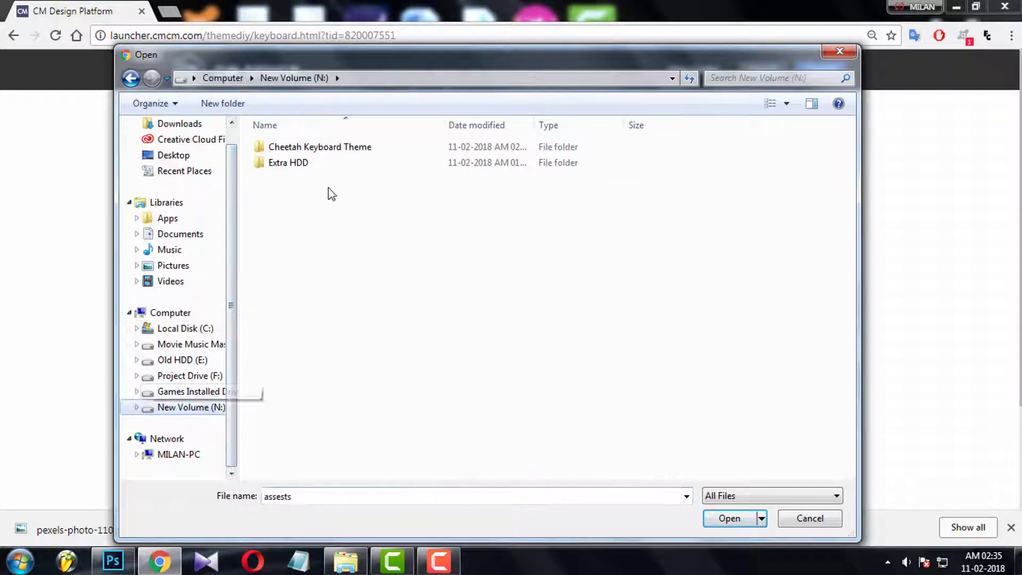
double_click(352, 148)
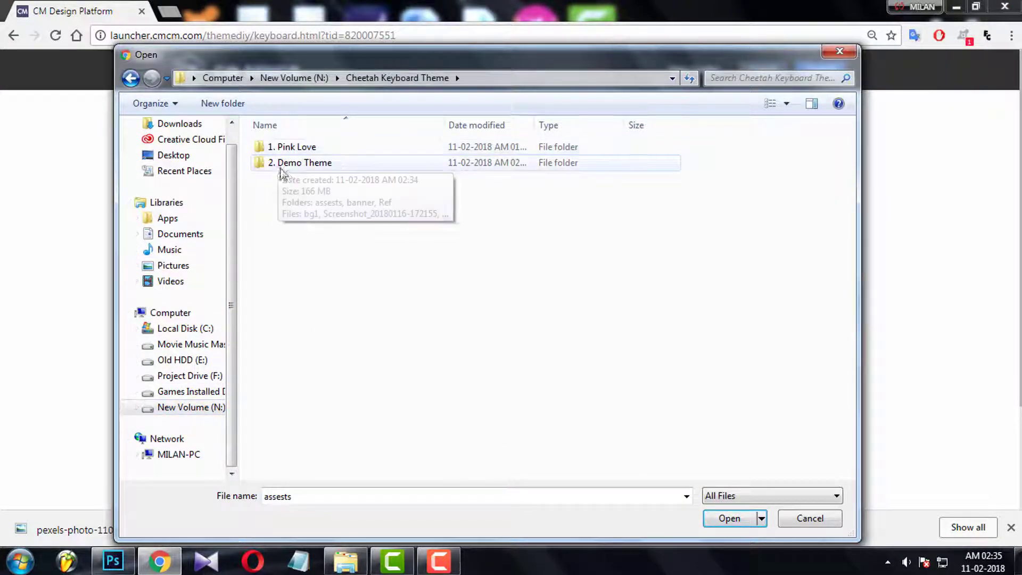
double_click(325, 164)
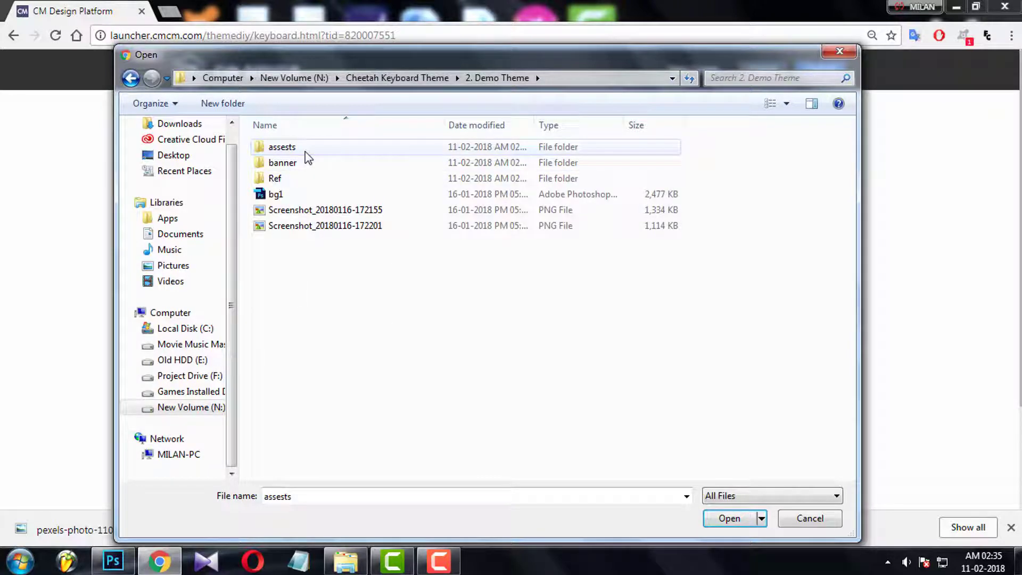
click(770, 103)
click(770, 103)
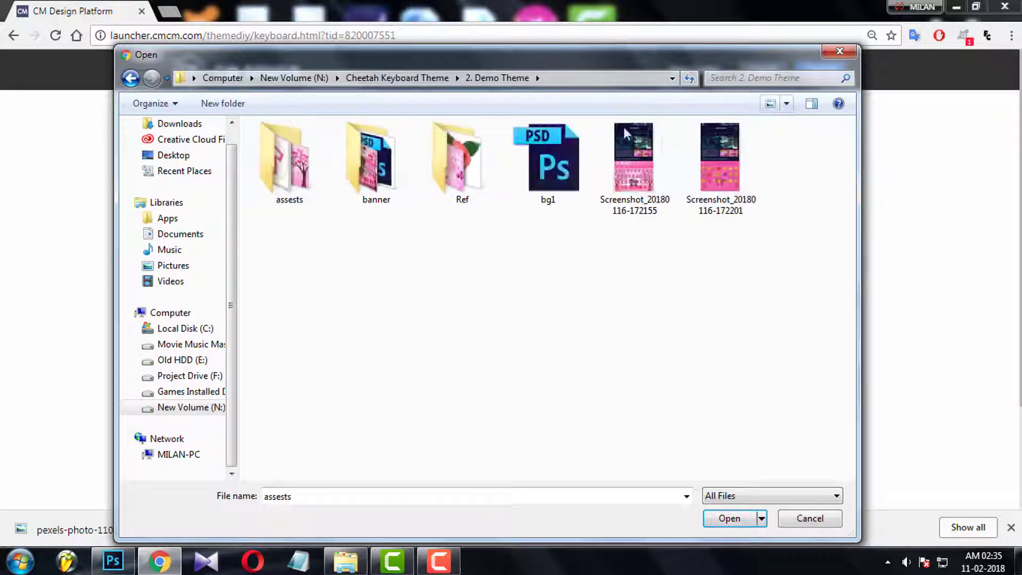
double_click(311, 177)
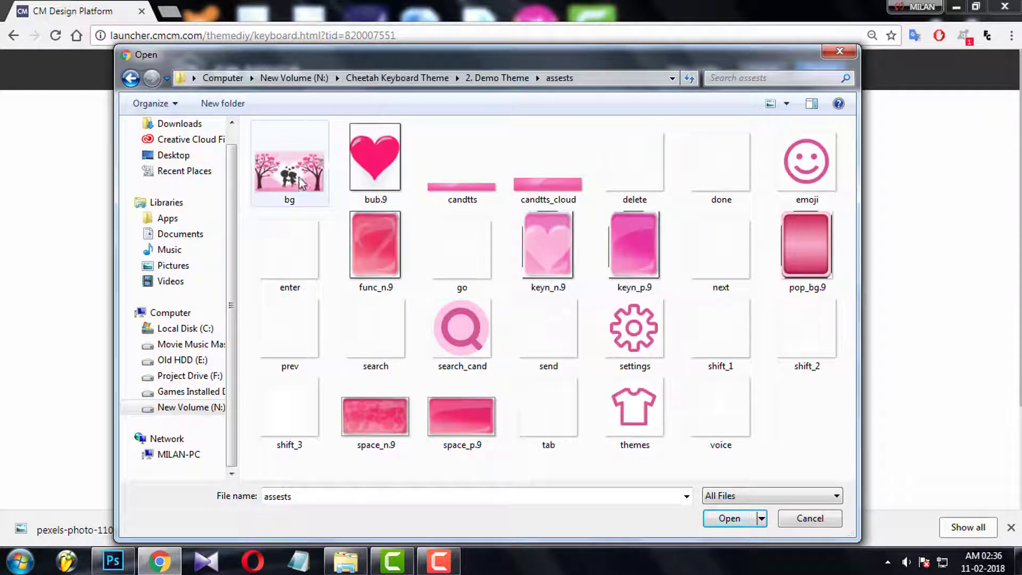
- Upload the bg image of the couple under heart trees as Default Background
click(301, 182)
click(729, 517)
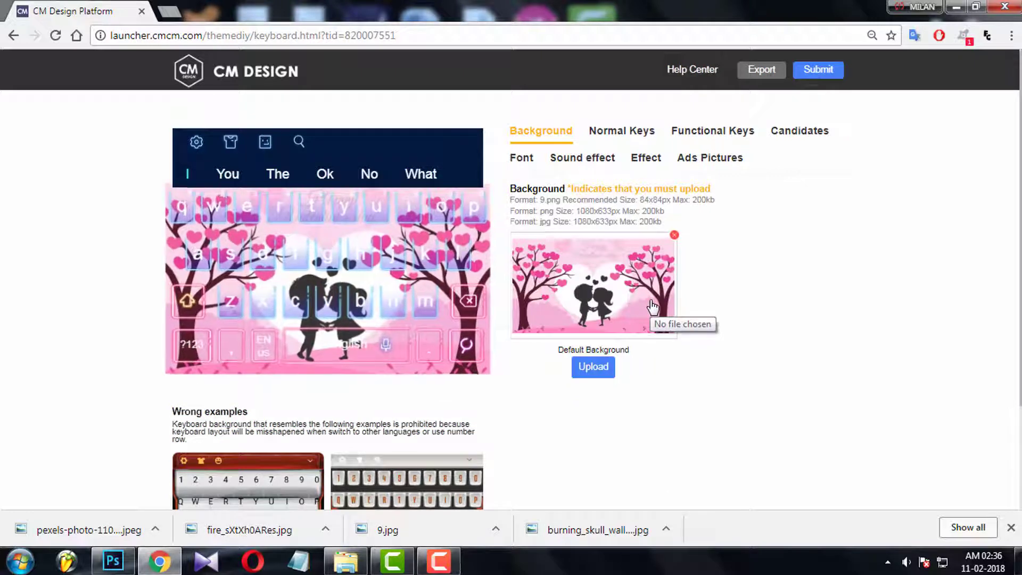
scroll(730, 405, down, 3)
scroll(730, 404, up, 3)
scroll(730, 405, down, 3)
scroll(730, 405, up, 3)
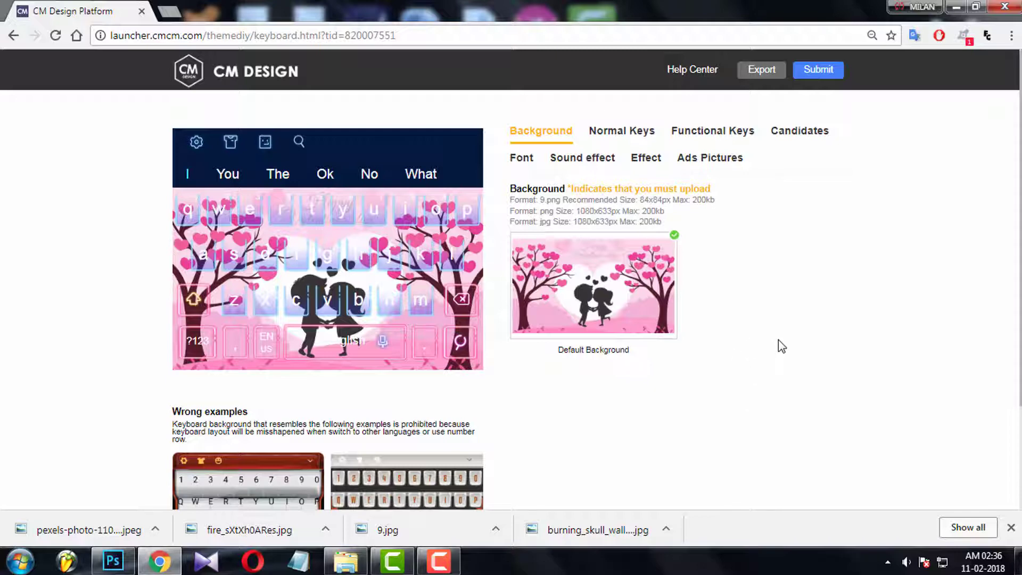
- On Normal Keys, upload keyn_n.9 as Default Background and keyn_p.9 as Pressed Background
click(616, 137)
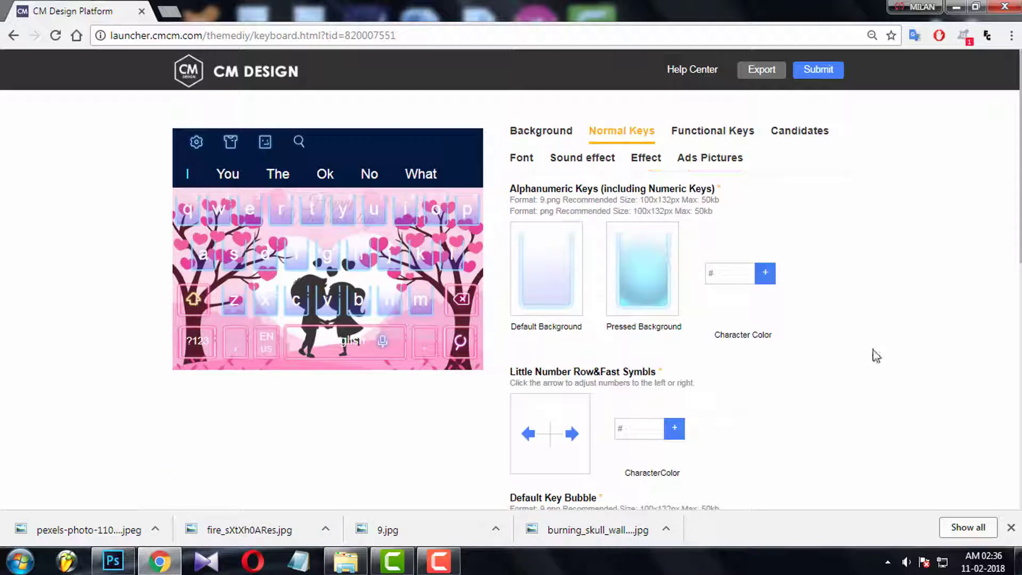
scroll(869, 370, down, 10)
scroll(869, 371, up, 10)
mouse_move(546, 283)
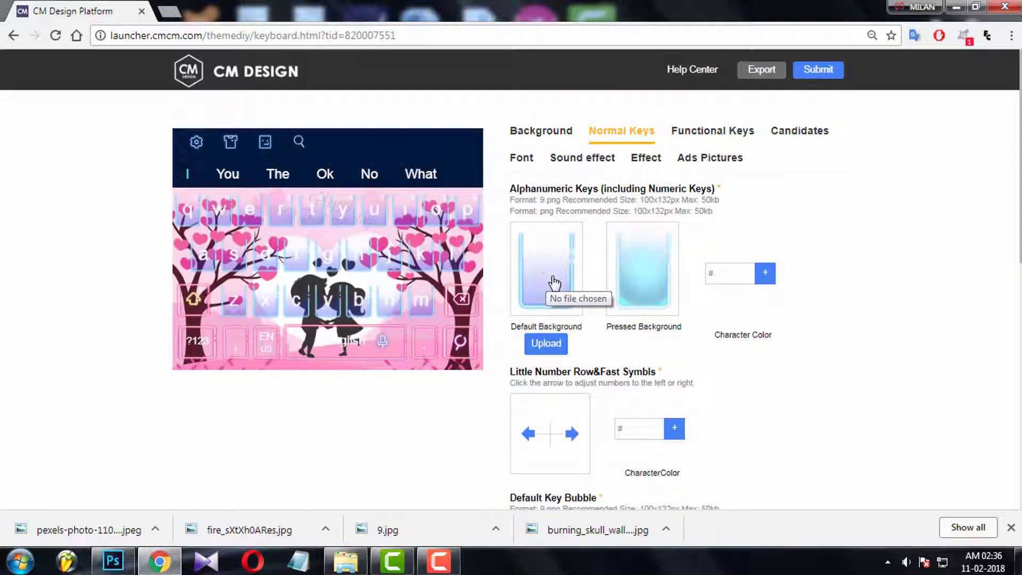
mouse_move(647, 280)
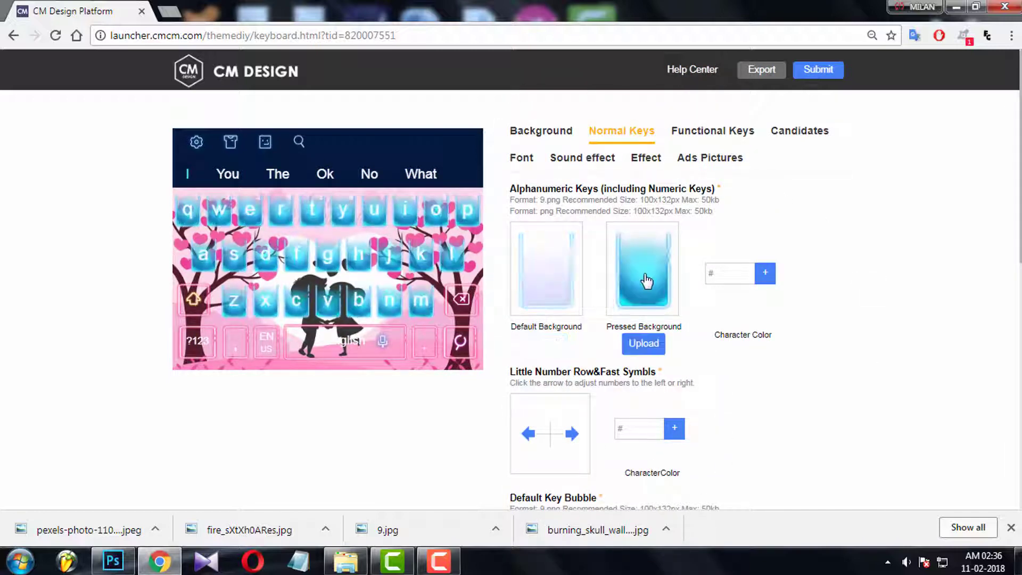
click(549, 265)
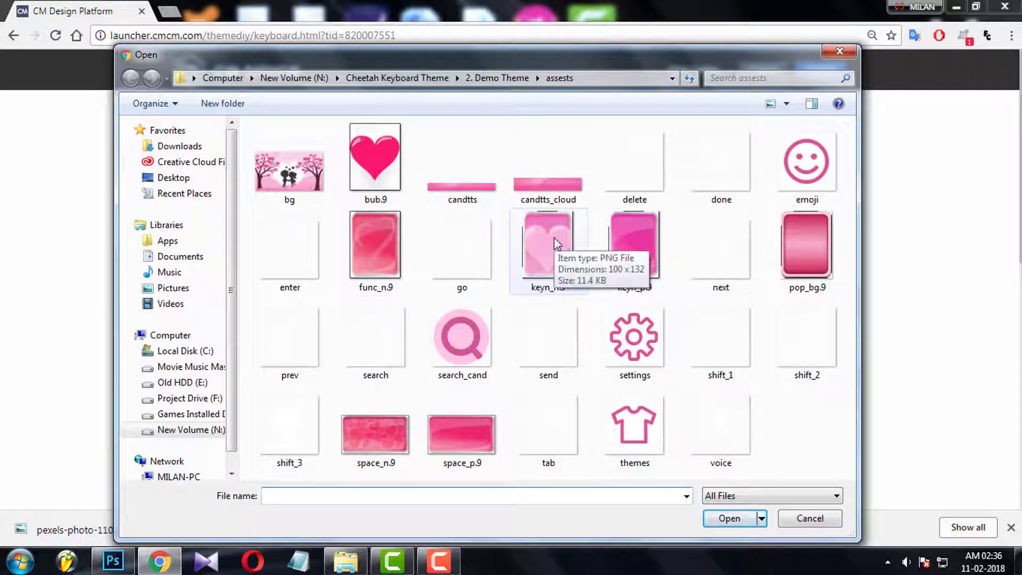
click(559, 248)
click(728, 519)
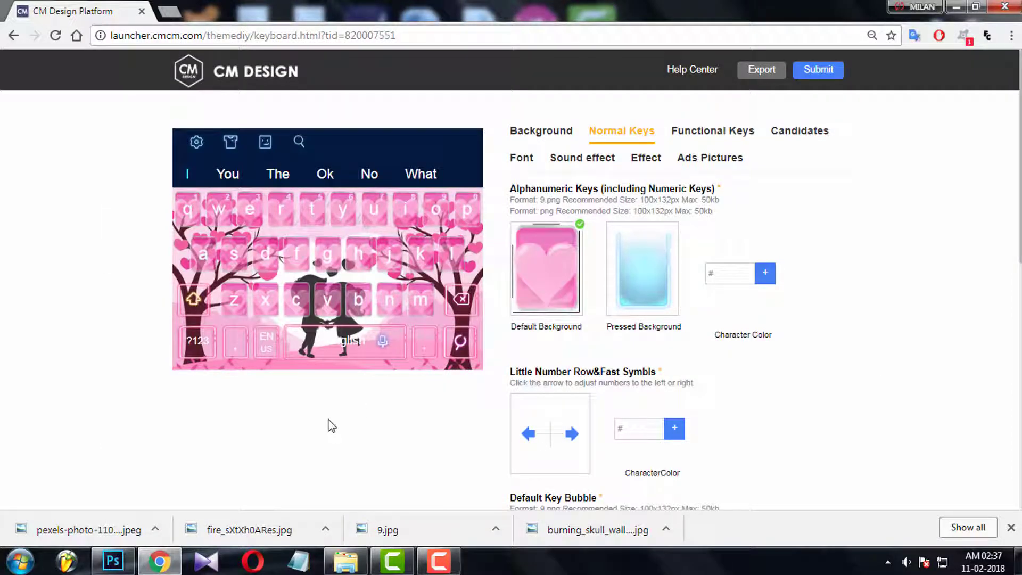
click(650, 261)
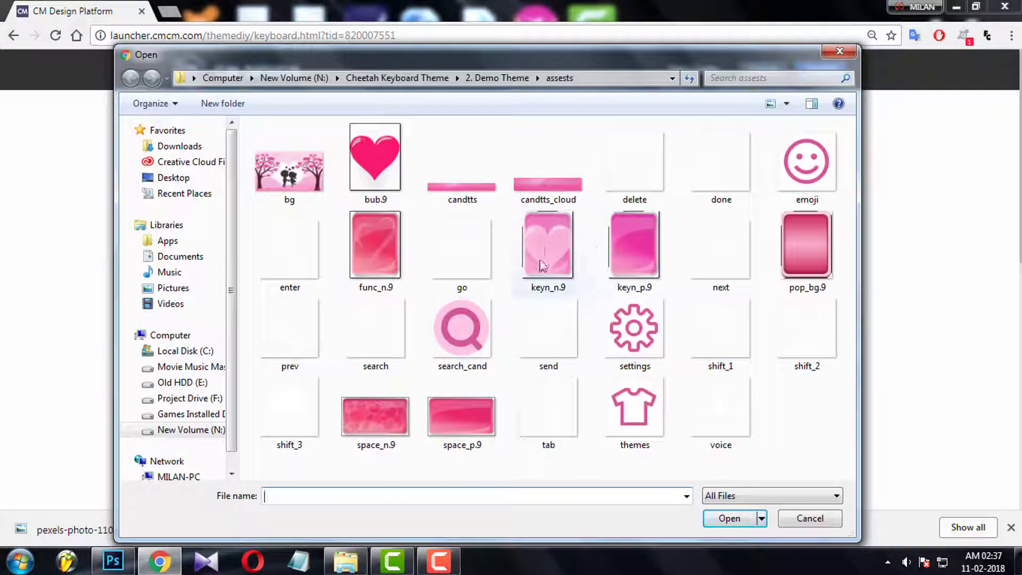
click(730, 518)
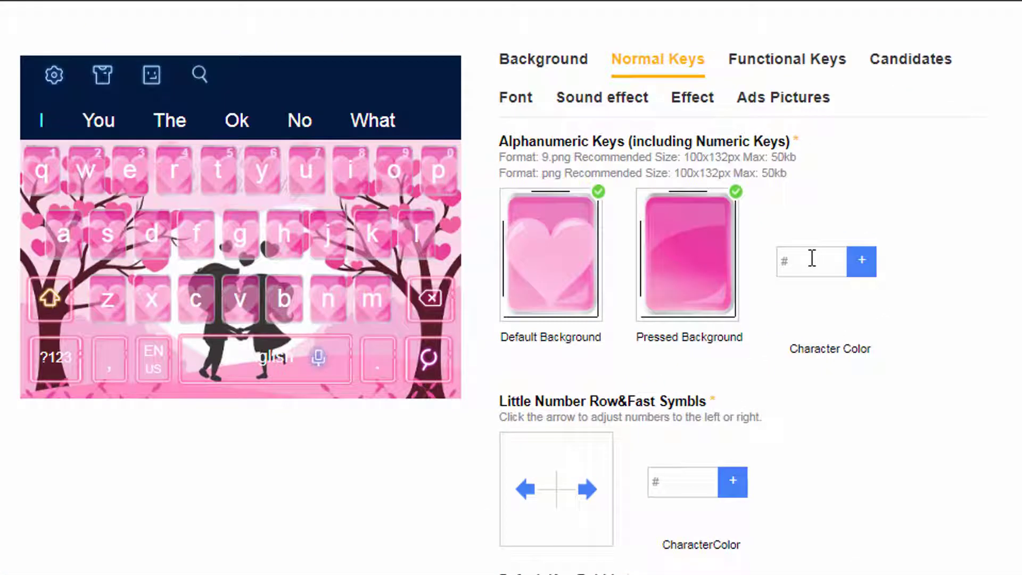
- Set the key Character Color to dark purple 540850
click(862, 261)
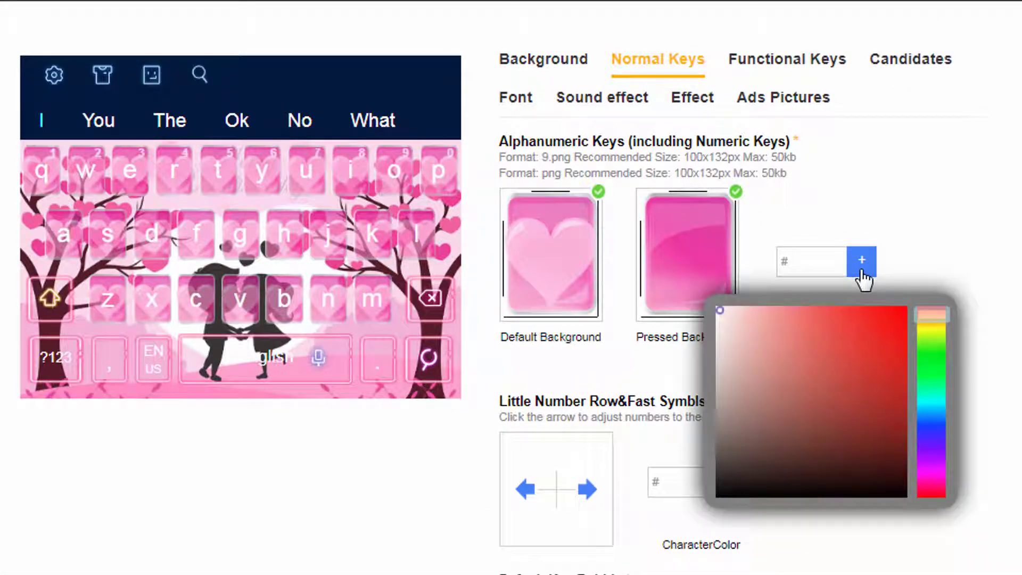
click(841, 329)
click(870, 388)
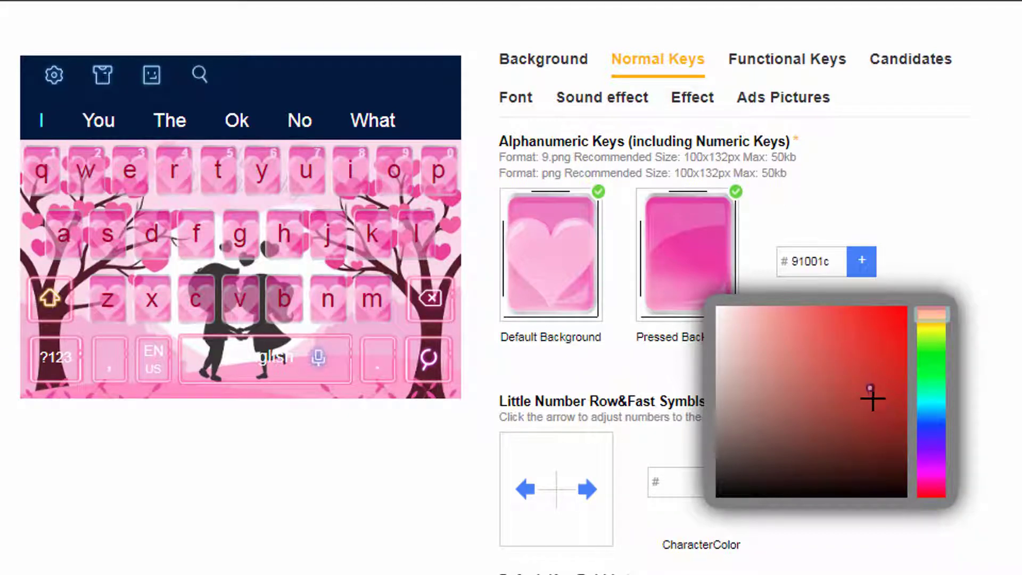
drag(931, 320, 935, 455)
click(887, 434)
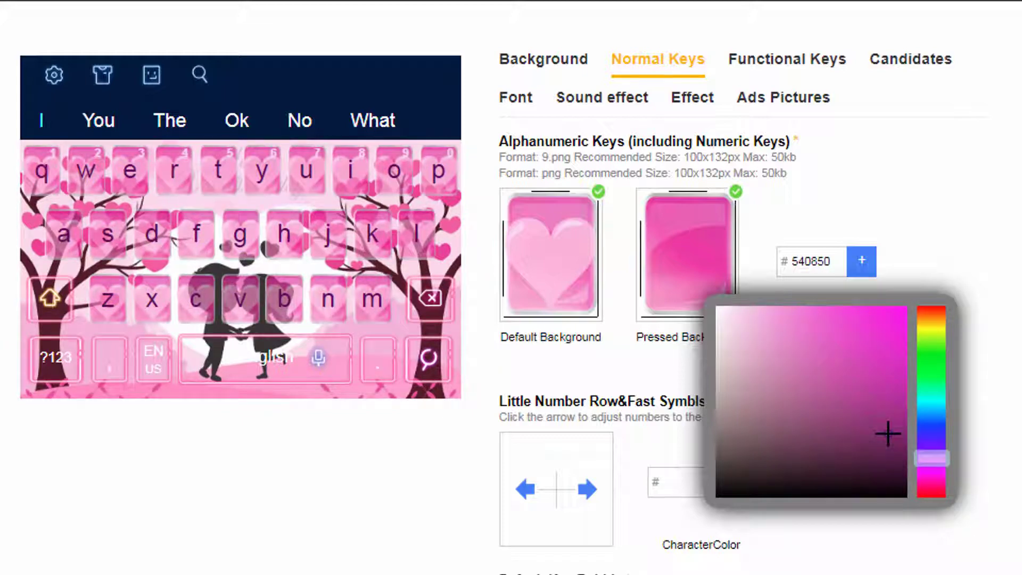
click(999, 243)
scroll(960, 426, down, 2)
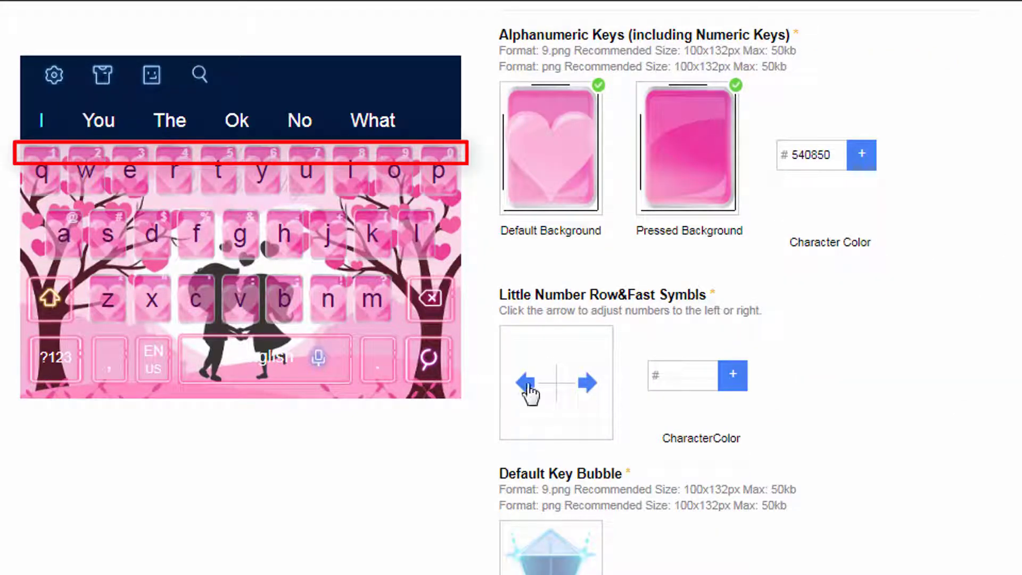
- Shift the number hints left and set their CharacterColor to near-black 0a0009
click(527, 382)
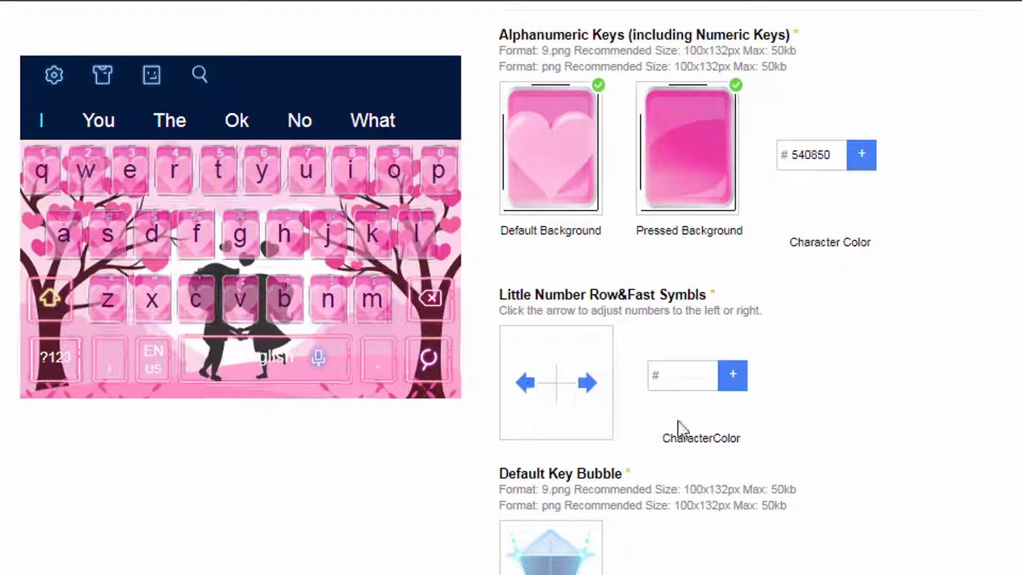
click(733, 381)
scroll(772, 394, down, 2)
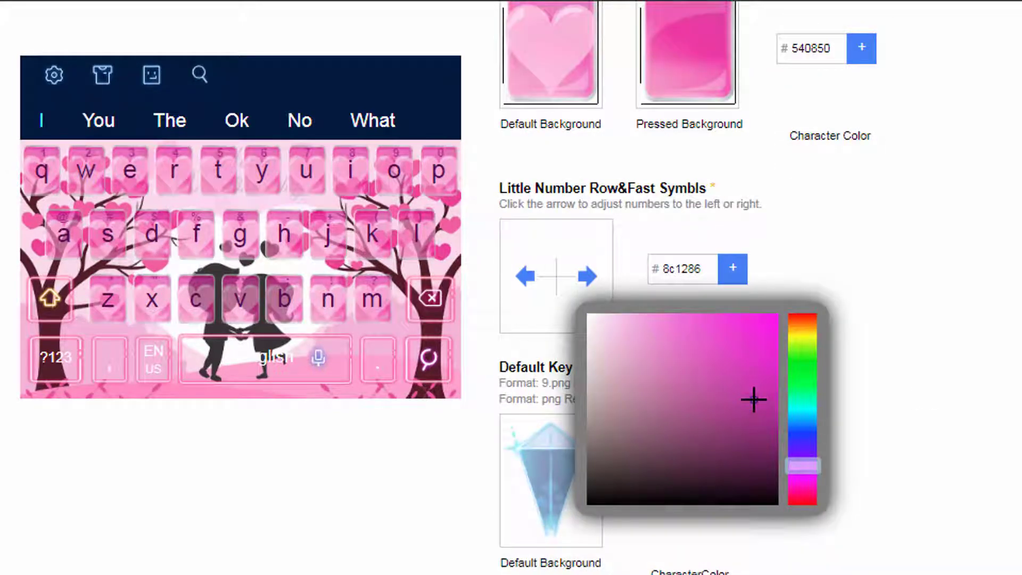
drag(754, 402, 760, 492)
click(858, 259)
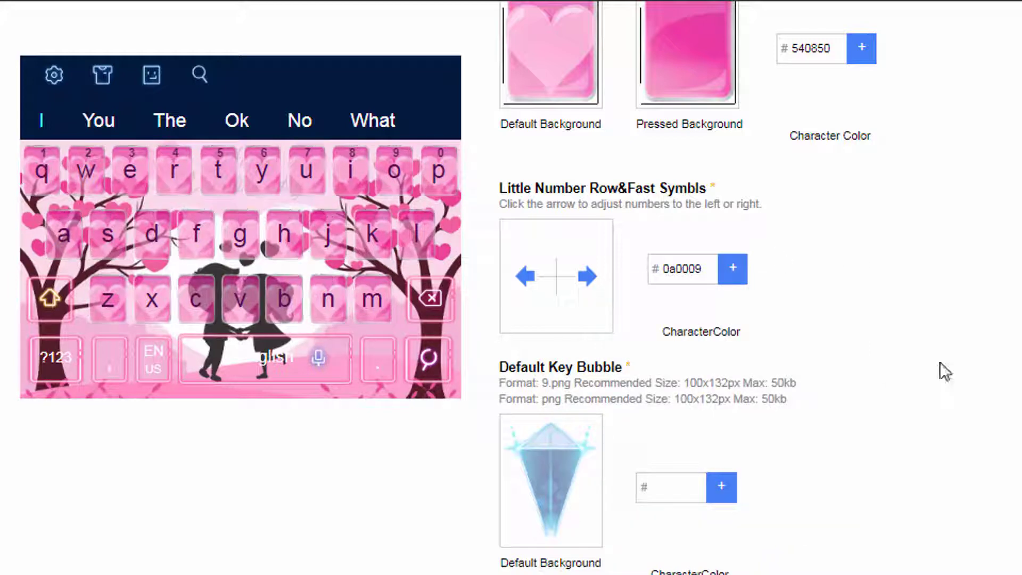
- Upload the pink heart bub.9 image as the Default Key Bubble
scroll(939, 373, down, 2)
mouse_move(554, 353)
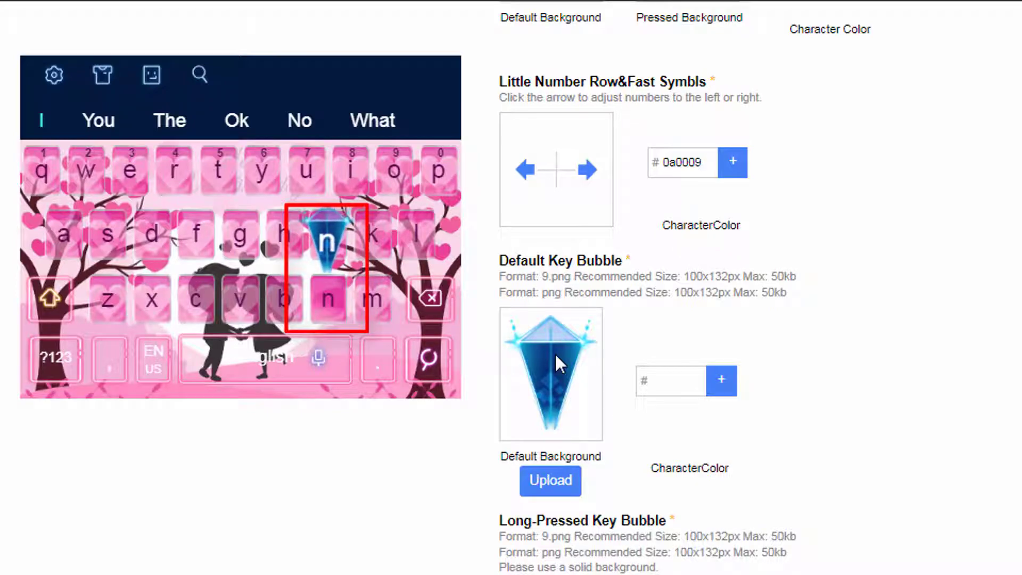
click(555, 353)
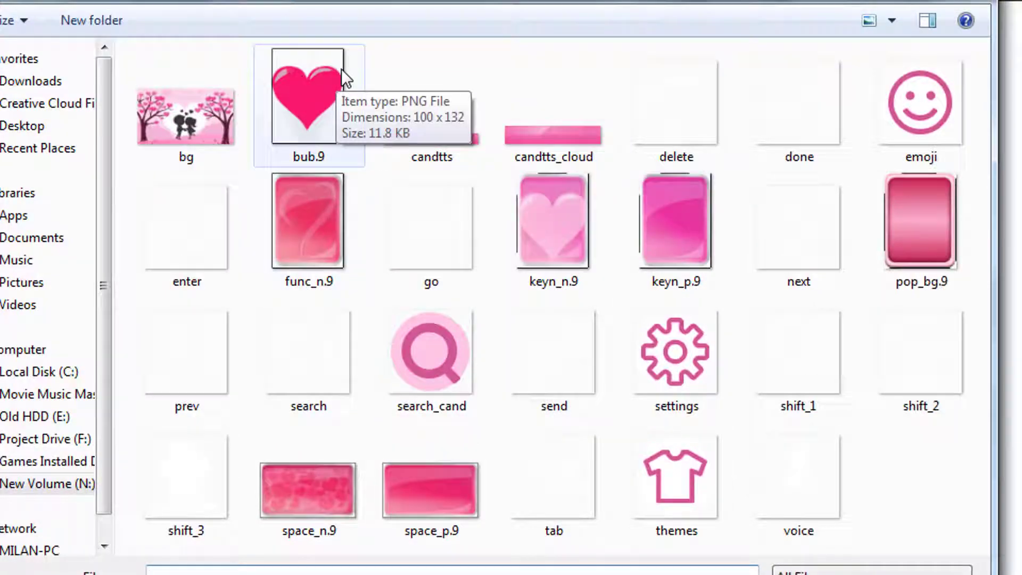
double_click(299, 102)
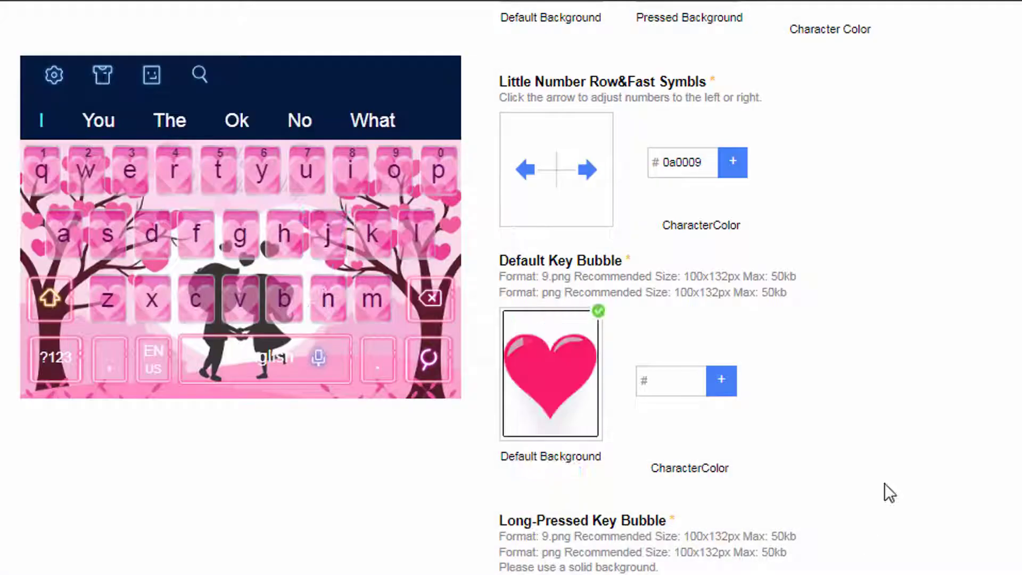
- Give the Long-Pressed Key Bubble the pop_bg.9 background and keyn_p.9 pressed image
click(681, 380)
scroll(541, 257, down, 2)
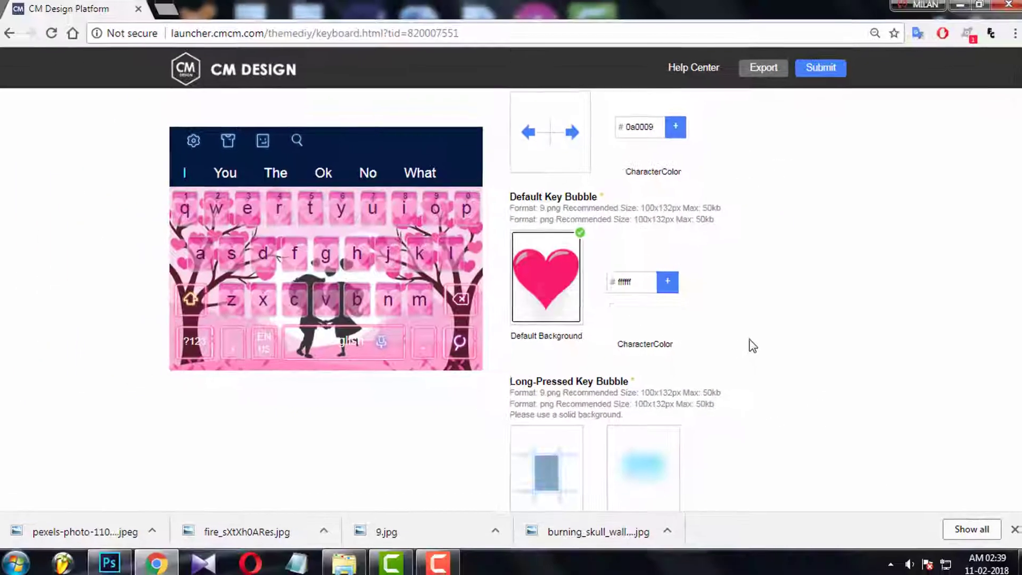
scroll(750, 342, down, 4)
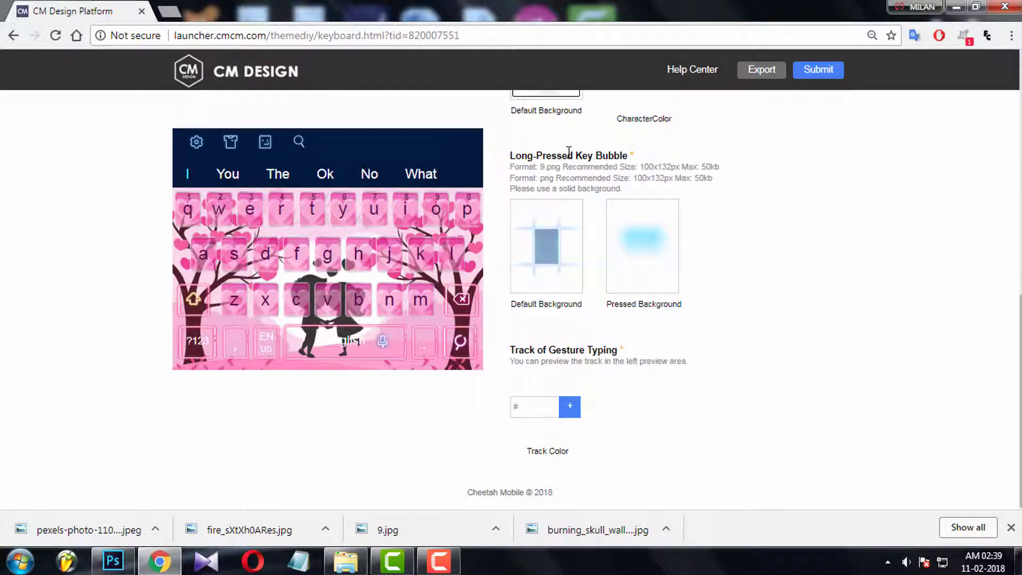
mouse_move(547, 249)
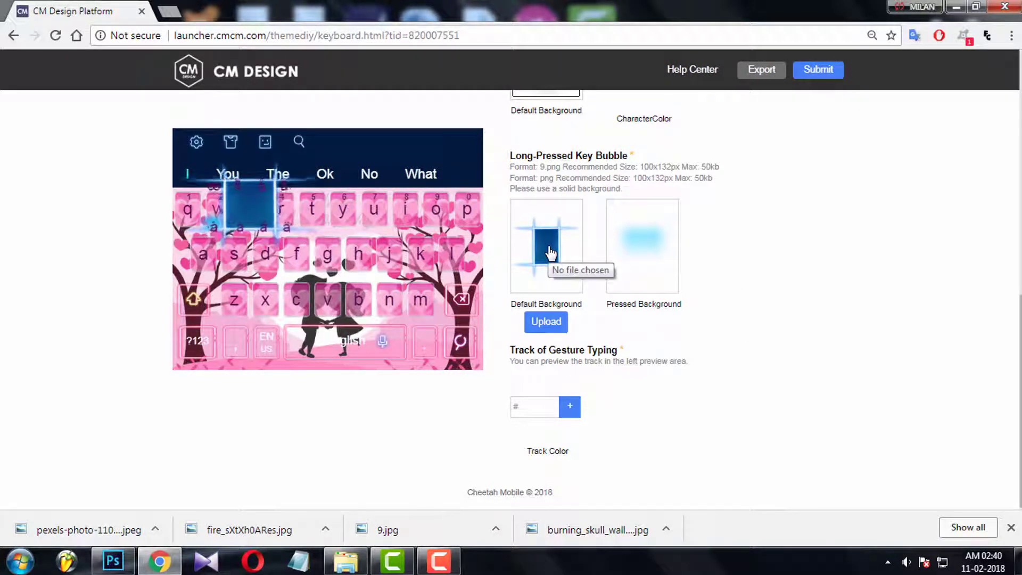
click(551, 254)
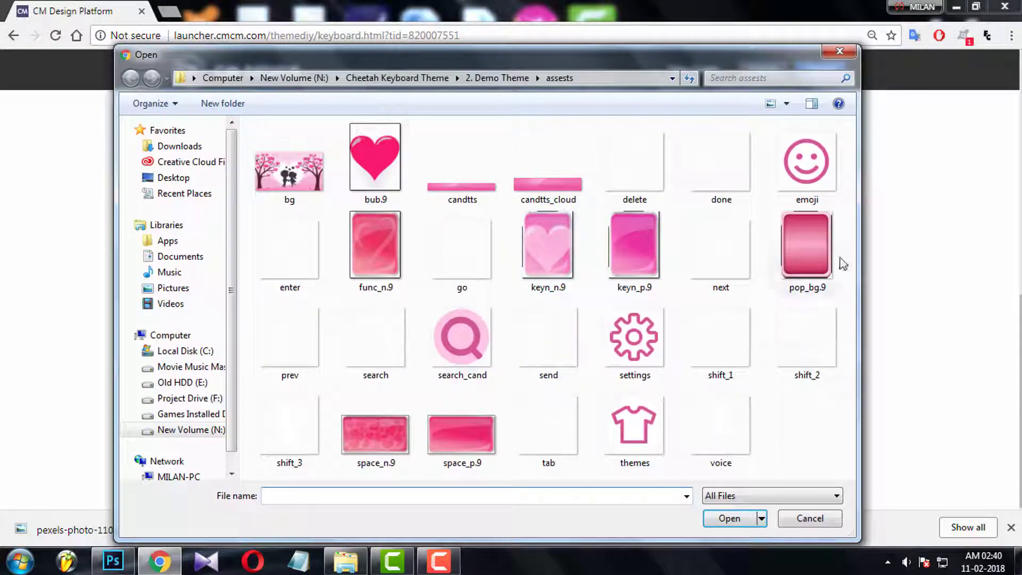
click(807, 250)
click(729, 519)
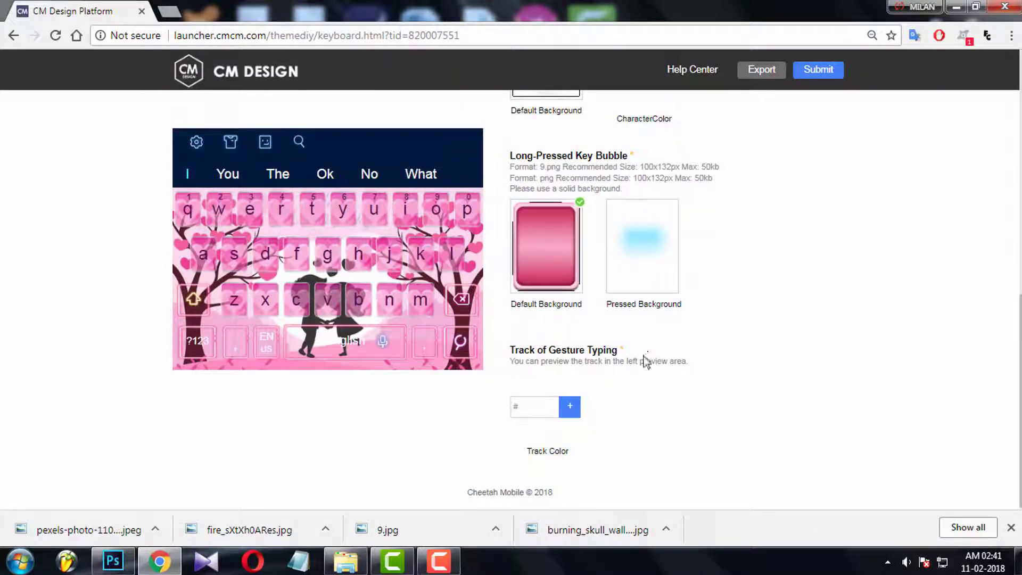
mouse_move(562, 262)
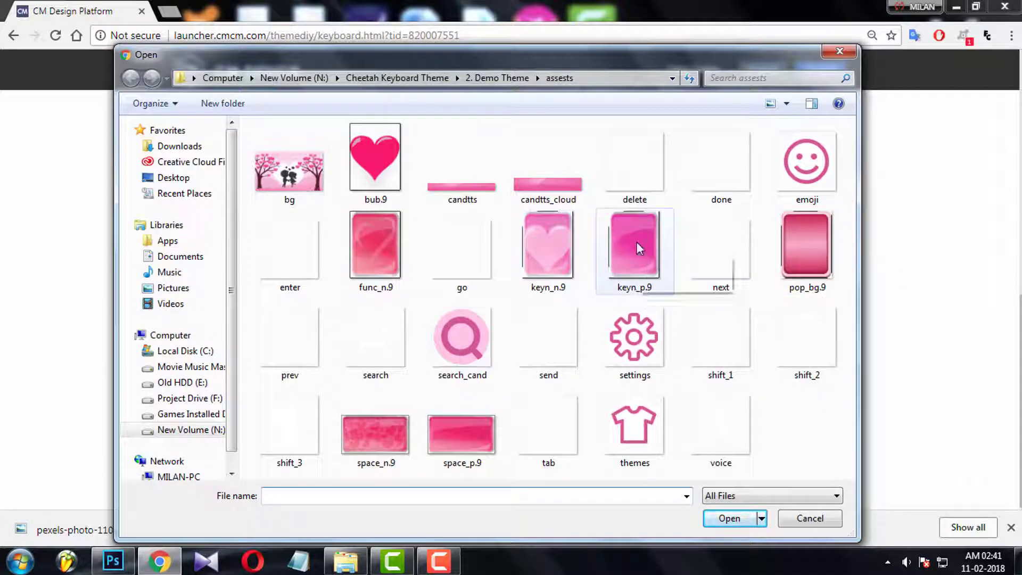
double_click(638, 245)
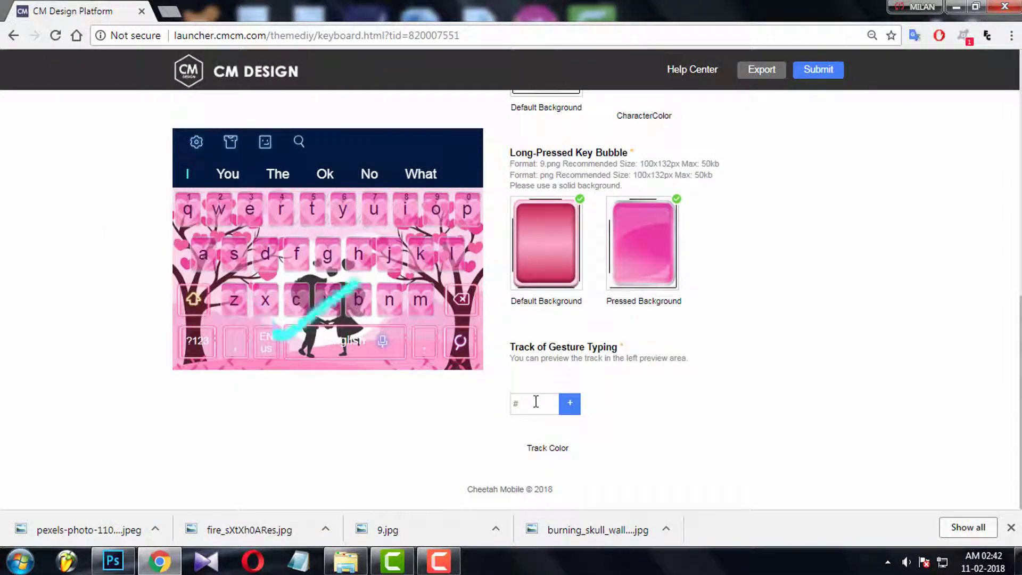
- Set the gesture-typing Track Color to light pink f8aed5
click(536, 402)
click(619, 477)
click(502, 371)
click(508, 370)
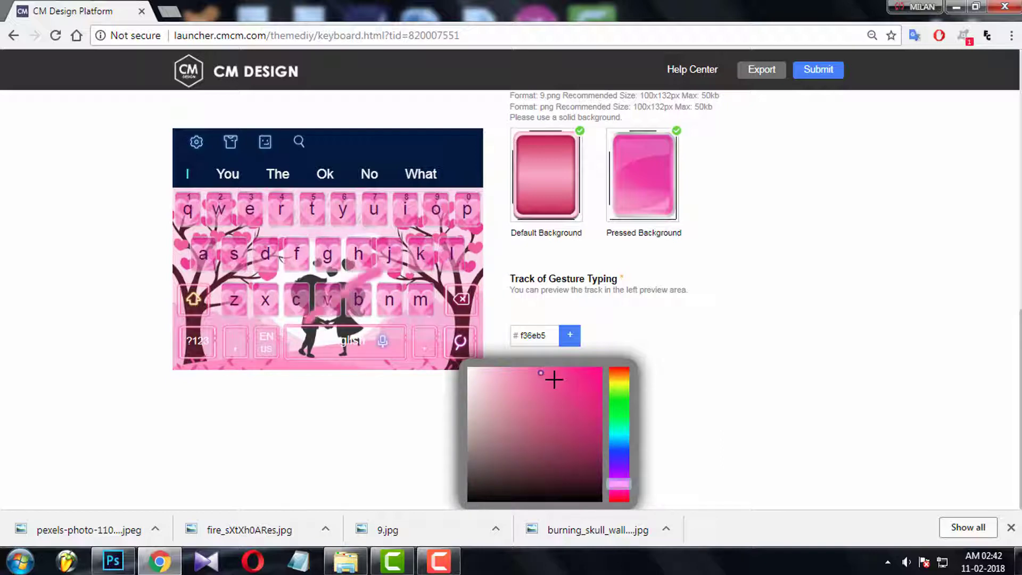
scroll(742, 391, up, 10)
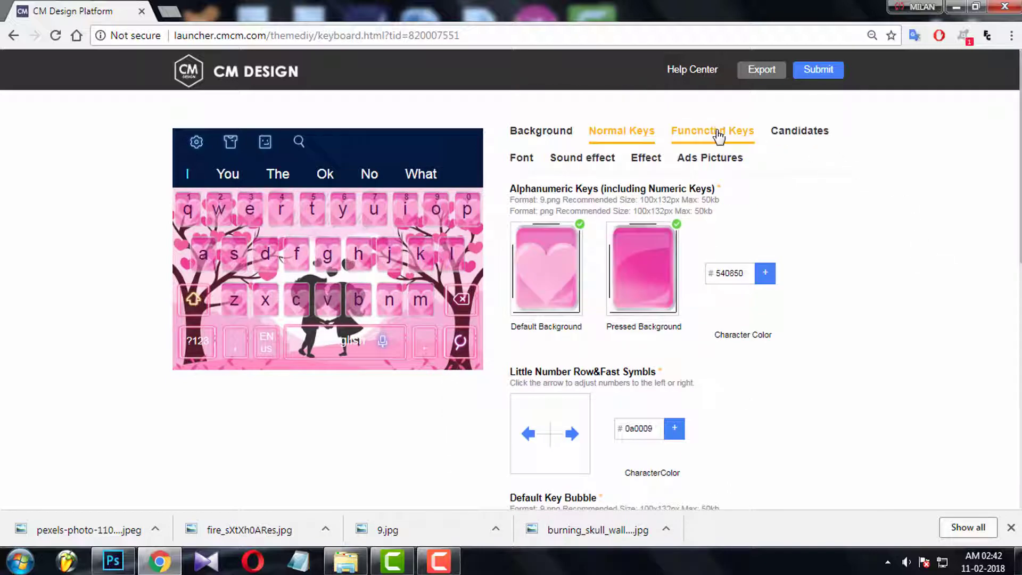
- Upload func_n.9 as the functional keys' default background
click(752, 138)
scroll(981, 283, down, 2)
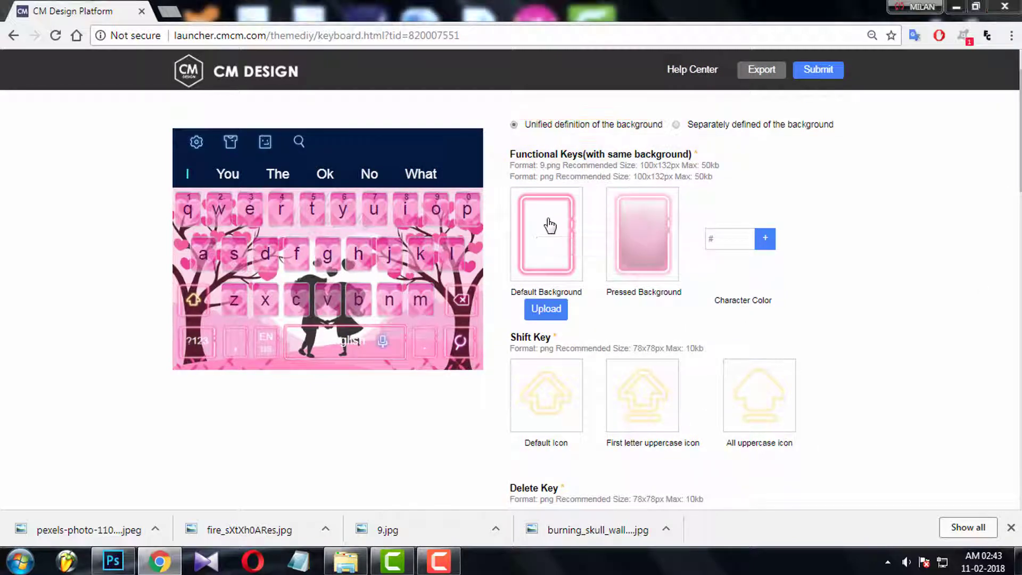
click(554, 230)
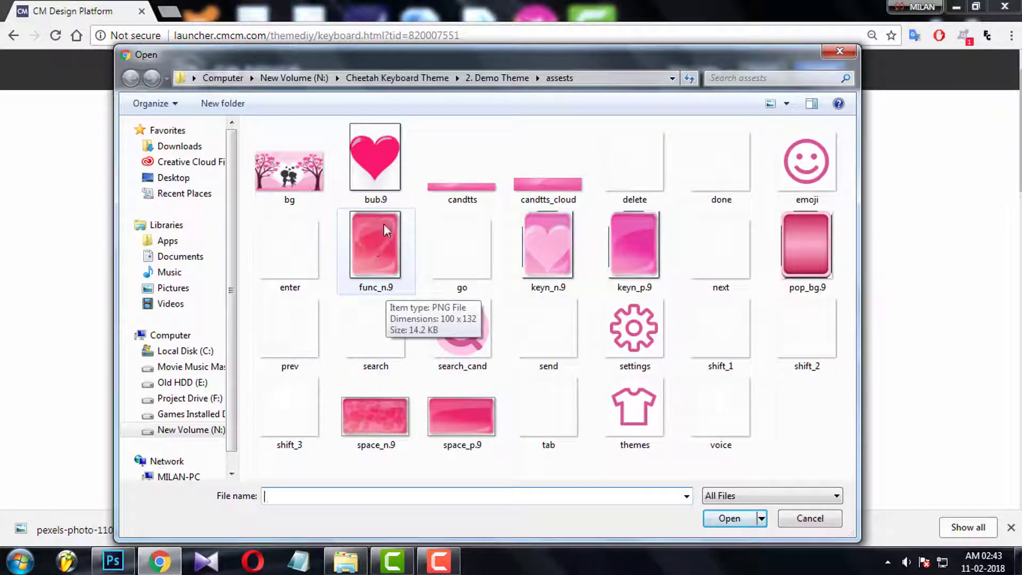
click(394, 249)
click(730, 520)
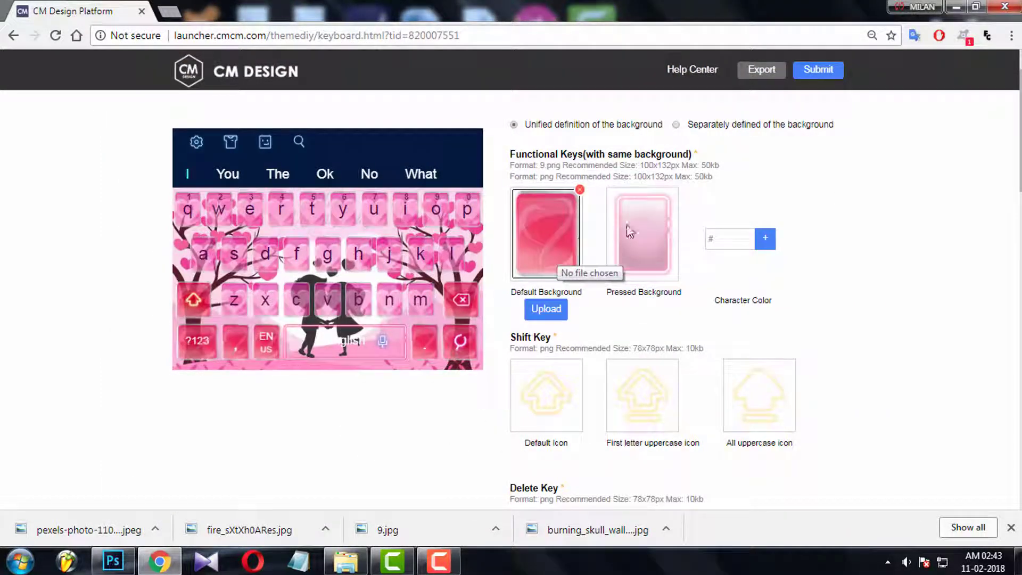
- Add keyn_p.9 as the pressed background and set the character colour to pink ff00e5
click(639, 237)
click(636, 233)
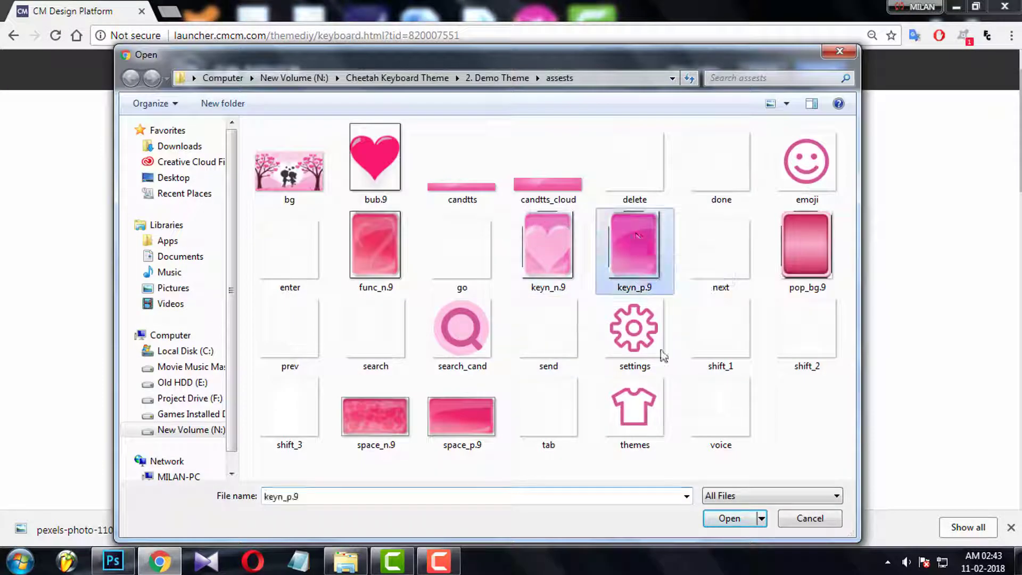
click(729, 519)
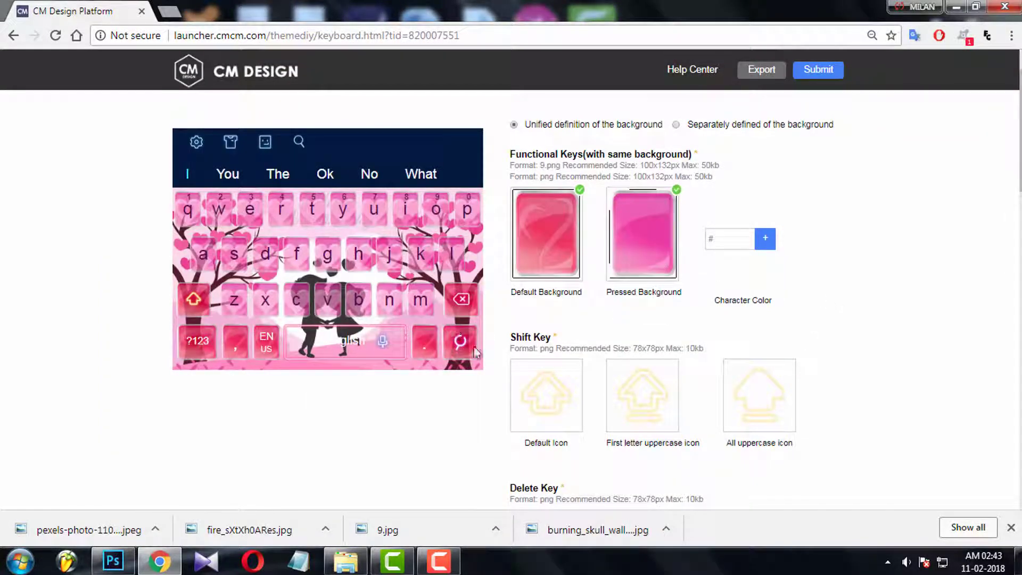
click(763, 243)
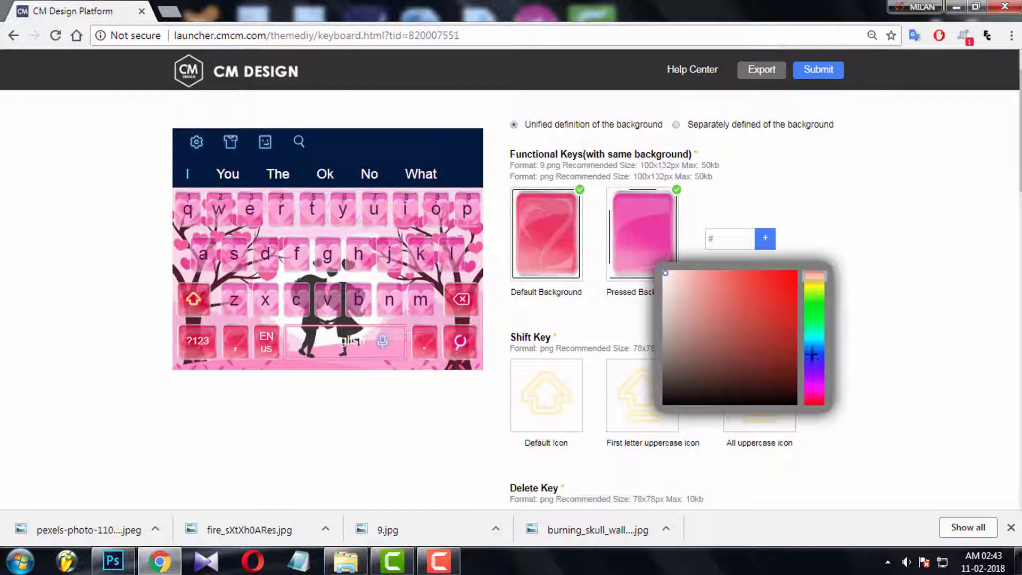
click(675, 271)
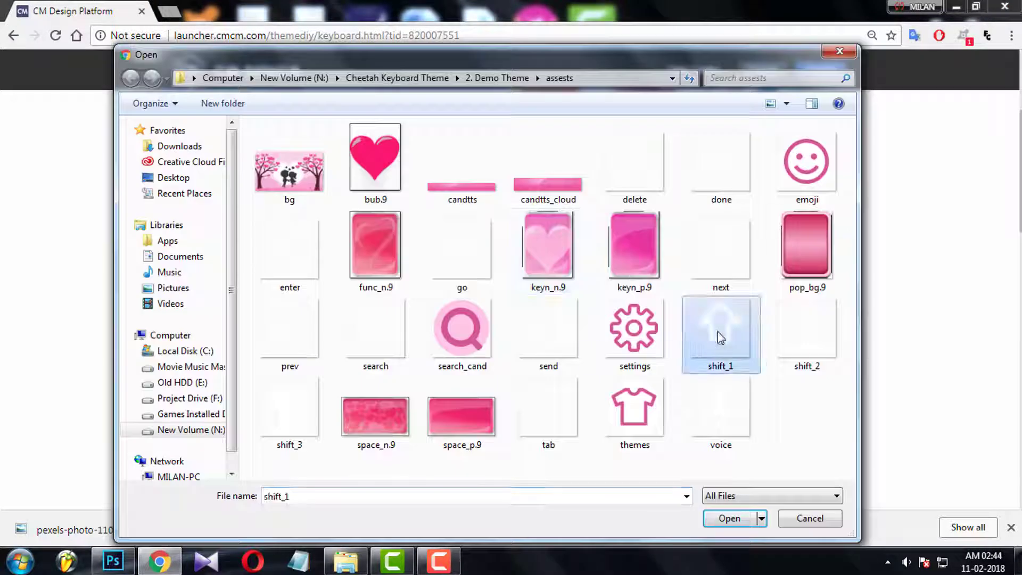
- Upload shift_1 and shift_2 as the Shift key icons, then start on the Enter key icons
double_click(718, 335)
click(657, 308)
click(807, 321)
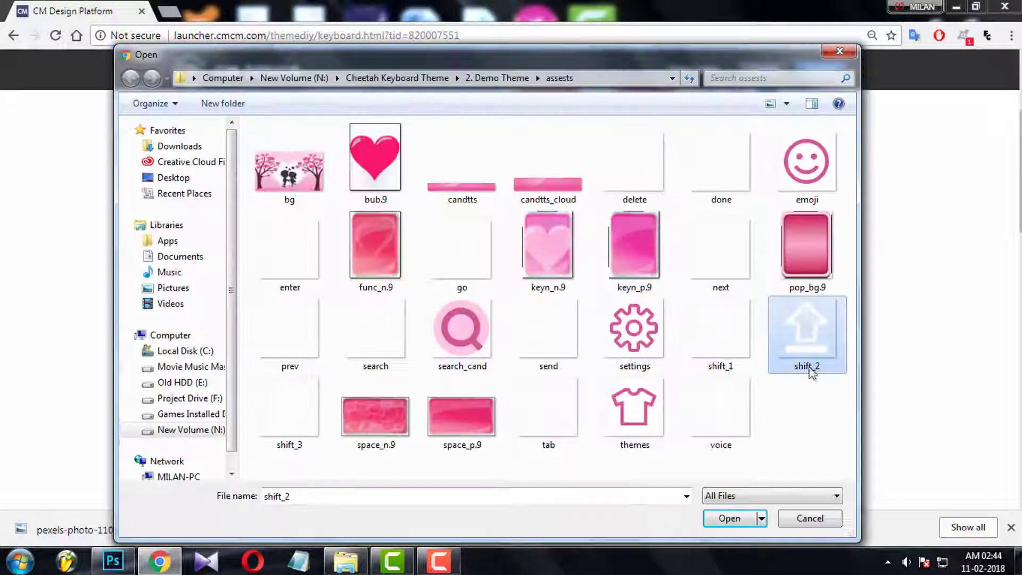
double_click(807, 320)
click(762, 310)
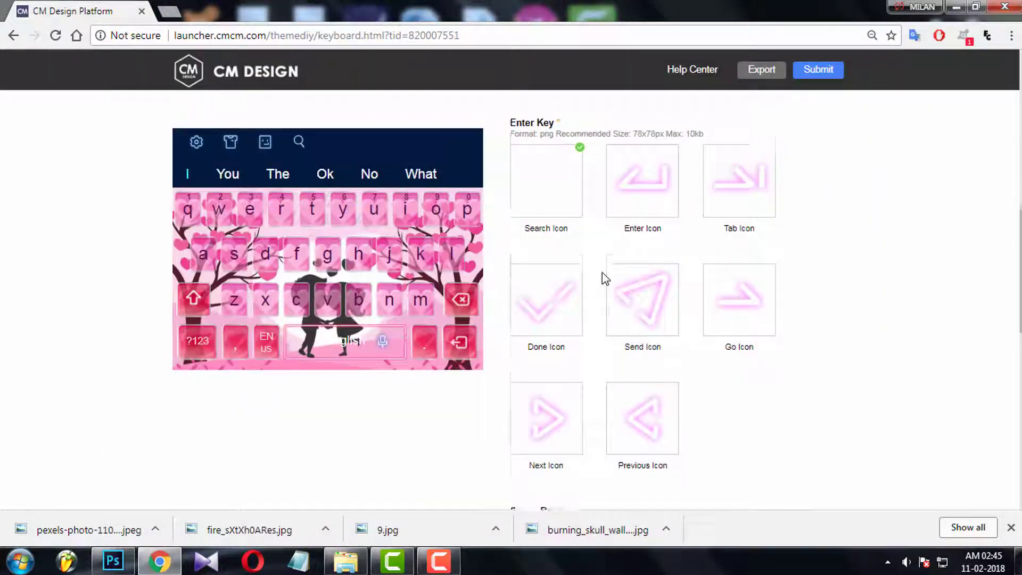
scroll(603, 273, up, 3)
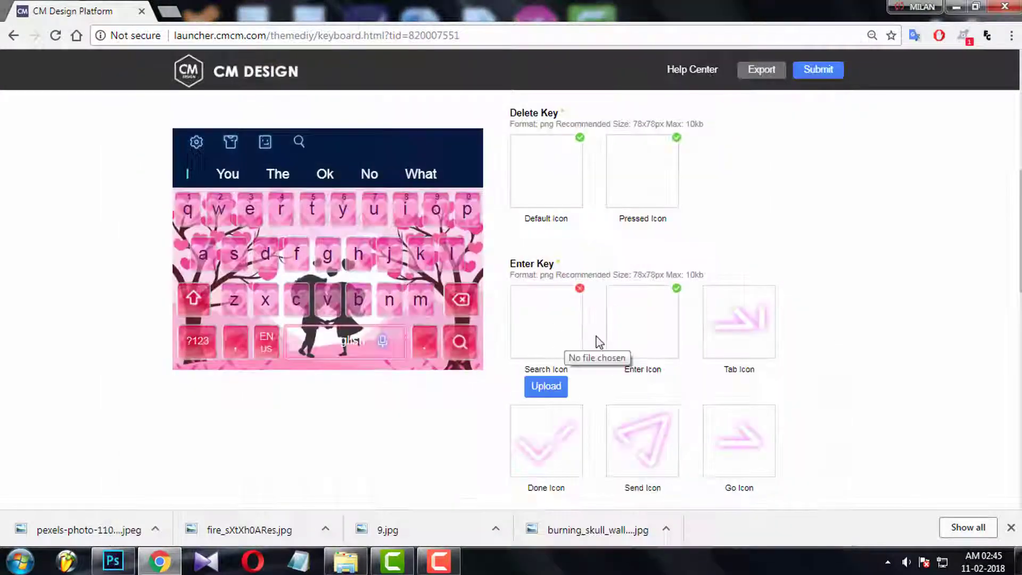
click(599, 342)
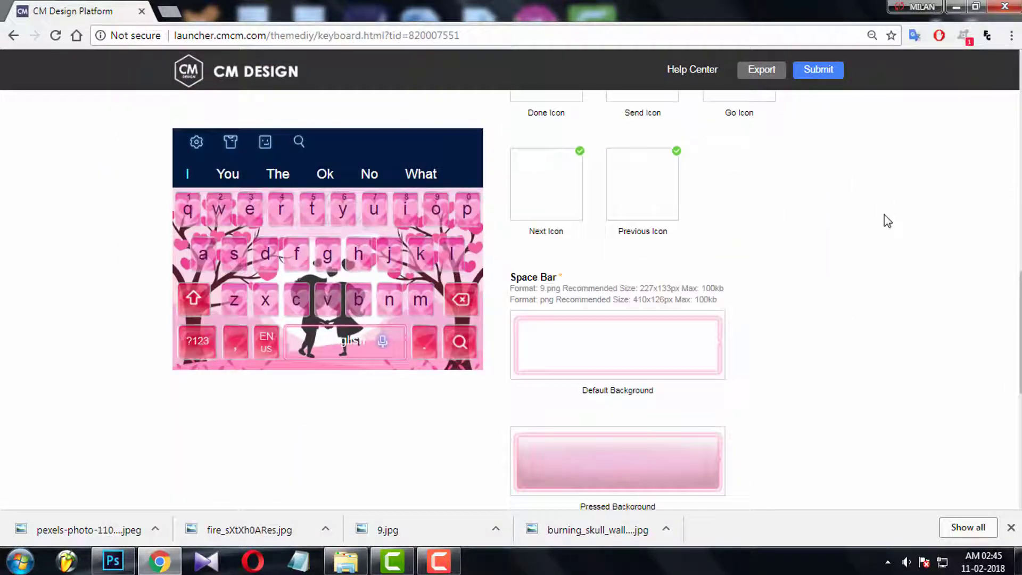
- Upload space_n.9 and space_p.9 as the space bar's normal and pressed backgrounds
scroll(623, 273, down, 2)
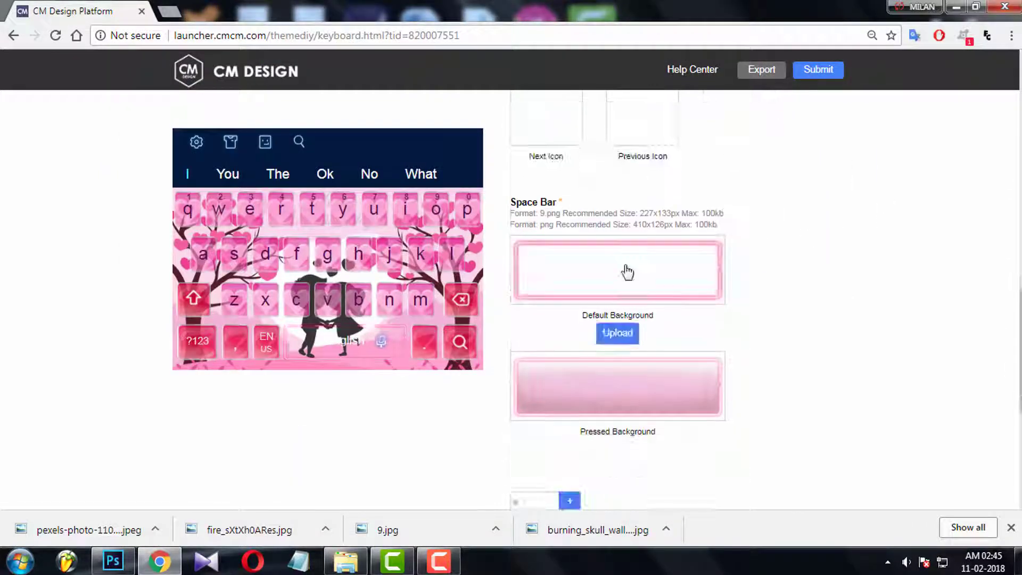
click(691, 258)
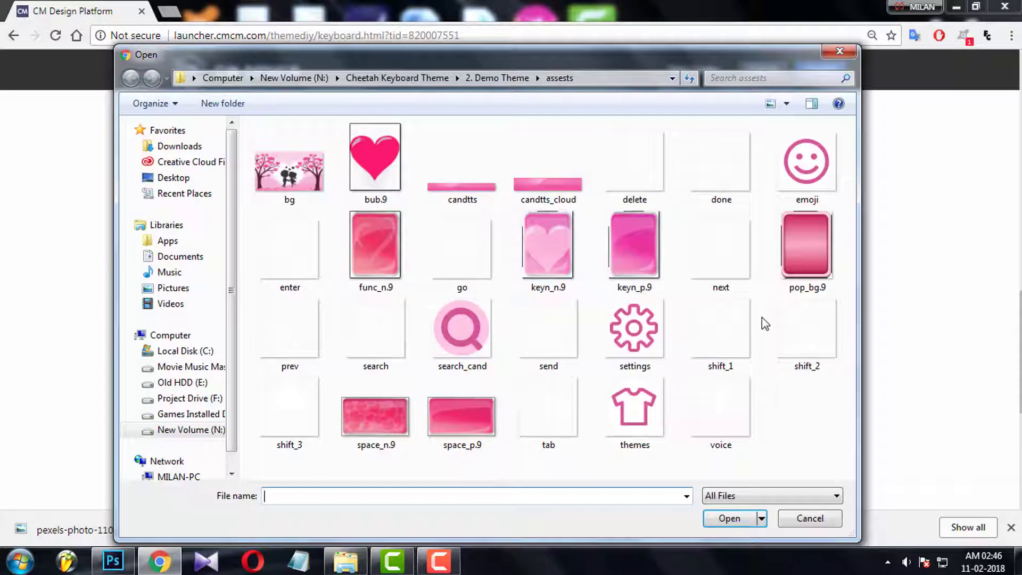
double_click(375, 414)
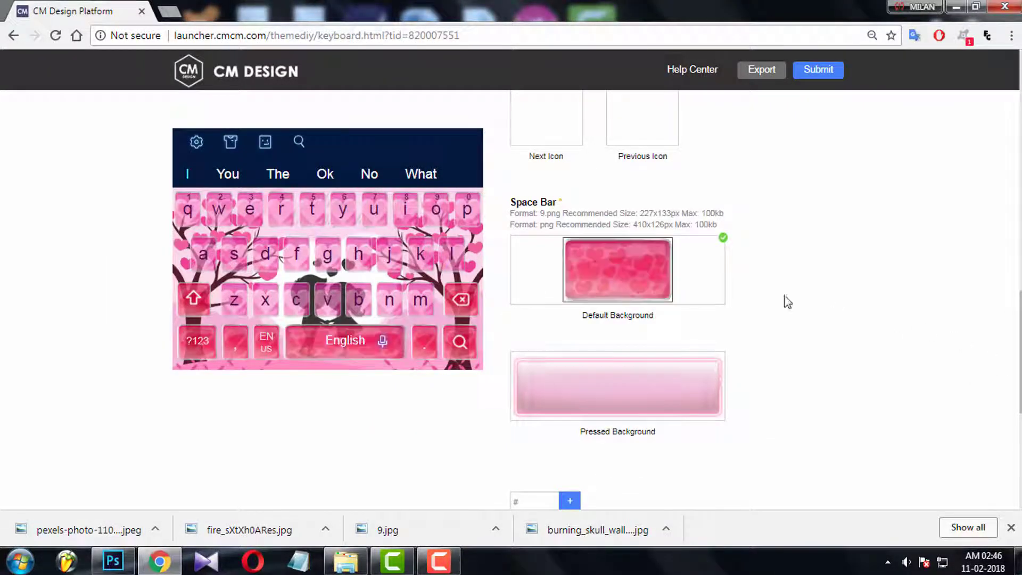
mouse_move(658, 278)
scroll(668, 288, down, 1)
scroll(664, 347, up, 3)
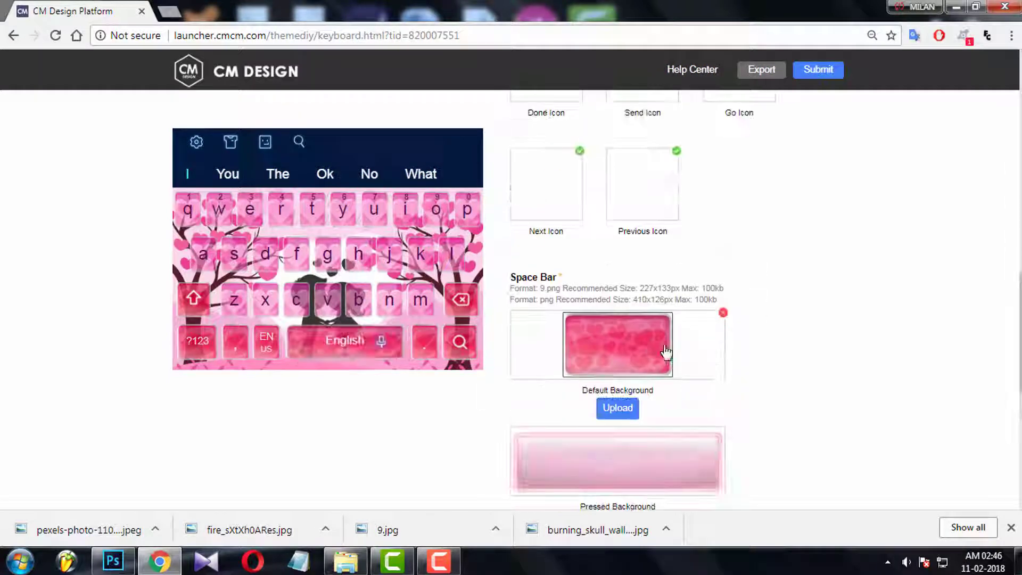
scroll(666, 352, down, 1)
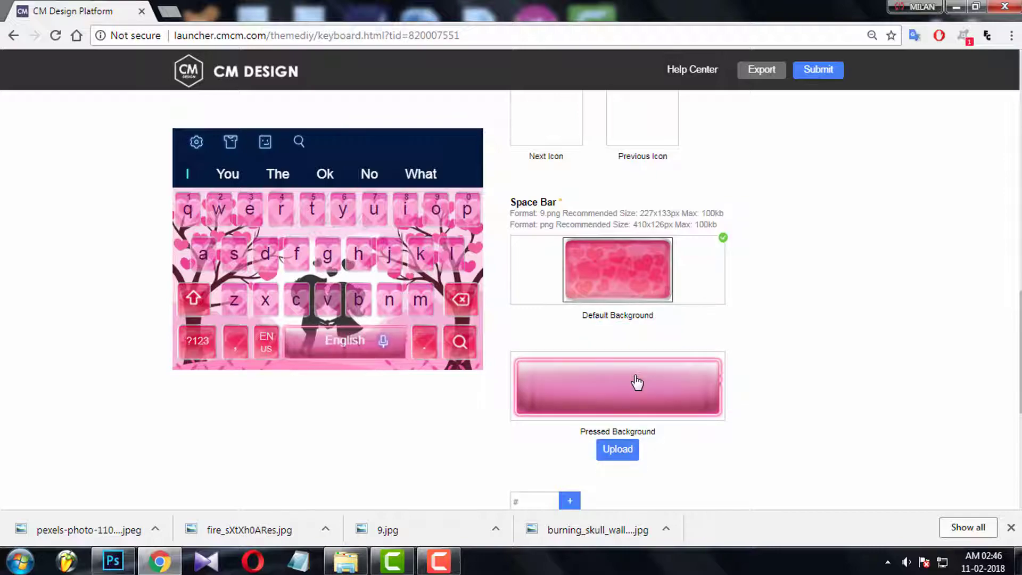
click(637, 381)
click(459, 416)
double_click(459, 415)
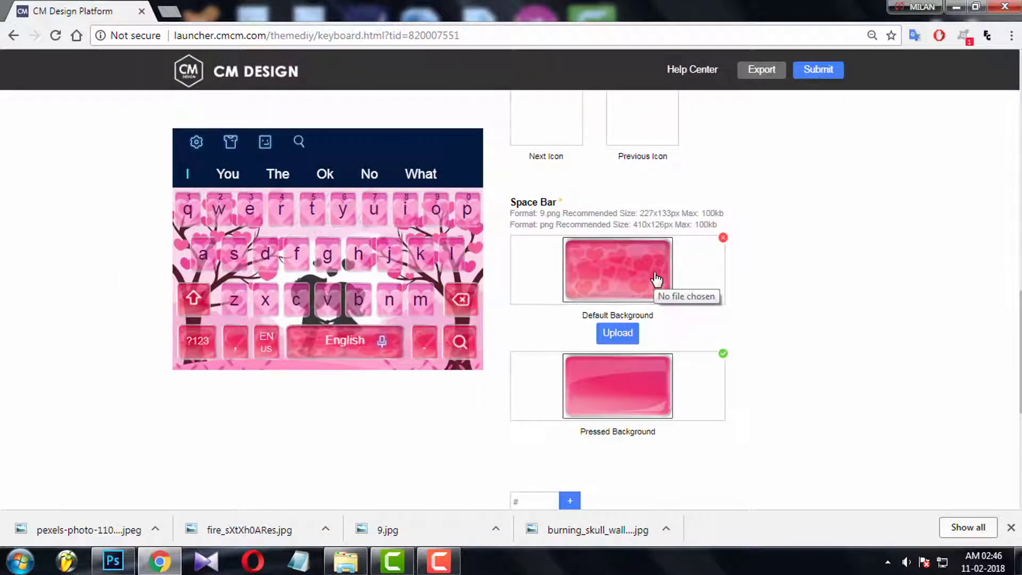
- Set the space bar character colour to pale pink f7dfef
scroll(831, 313, down, 4)
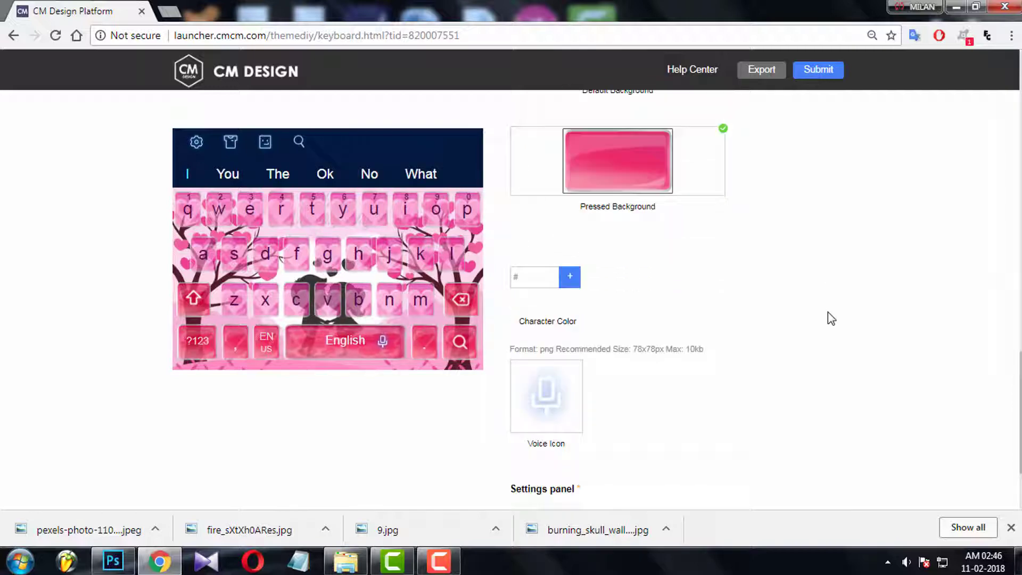
click(570, 285)
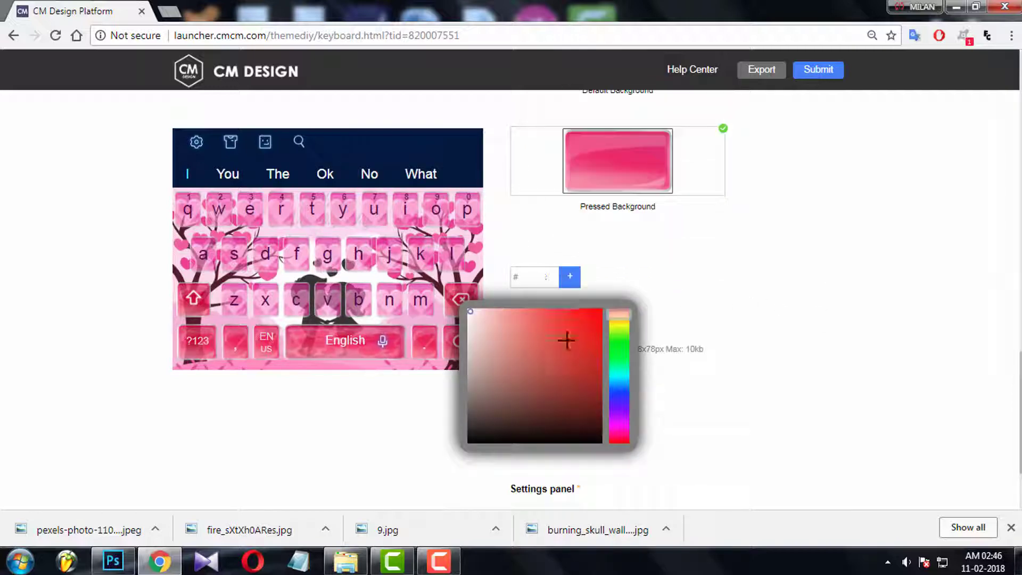
drag(618, 355, 617, 422)
click(536, 322)
click(495, 315)
drag(496, 315, 480, 312)
click(795, 265)
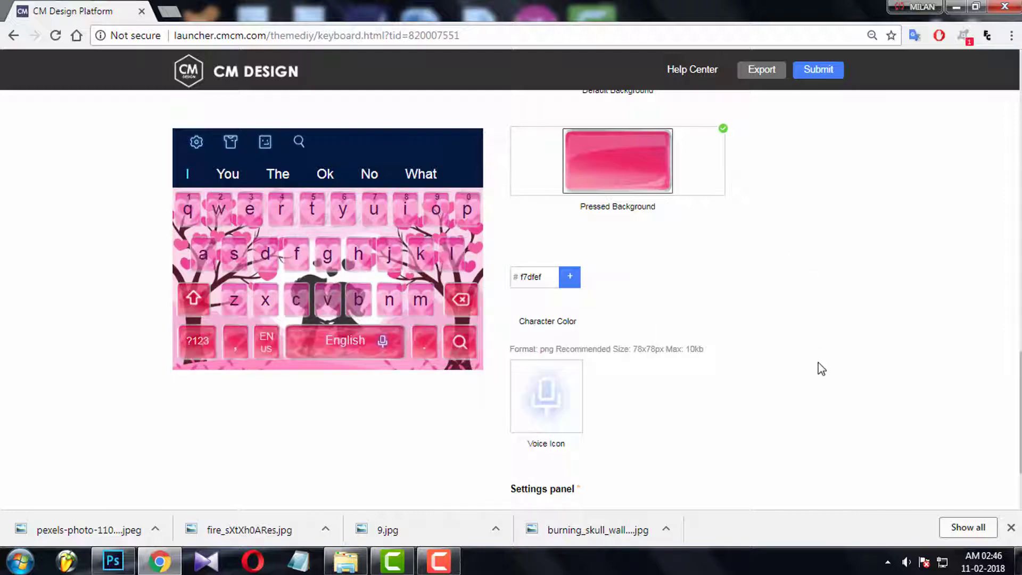
- Upload the voice image as the space bar's Voice Icon
scroll(817, 367, down, 2)
click(546, 385)
click(732, 422)
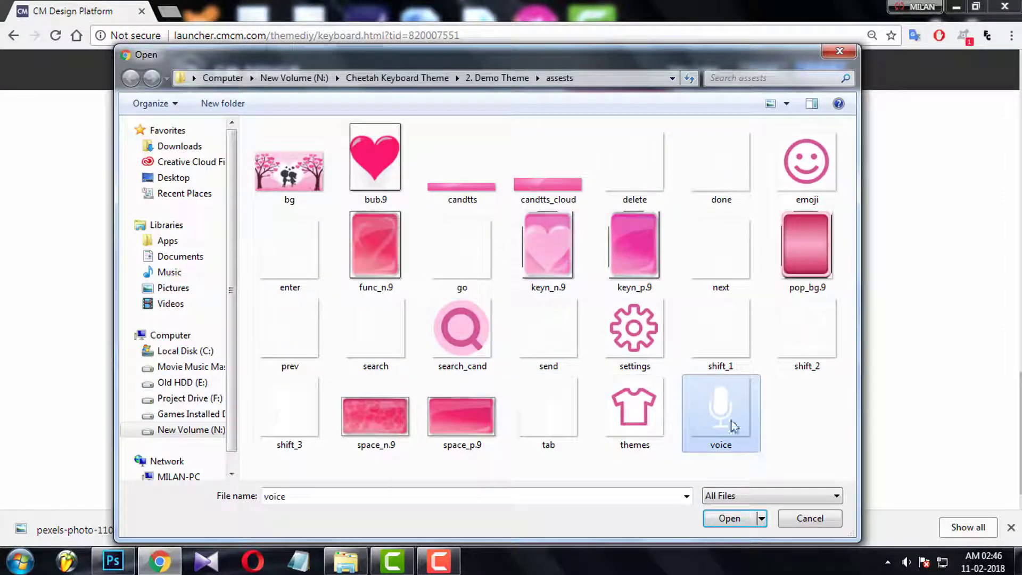
click(739, 525)
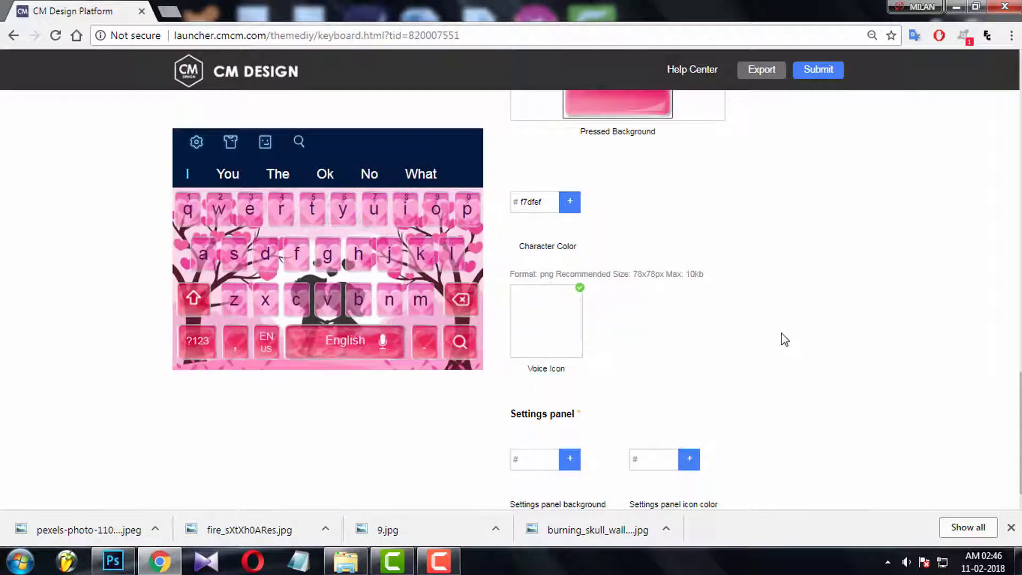
- Set the settings panel background colour to pink f08fc8
scroll(708, 400, down, 1)
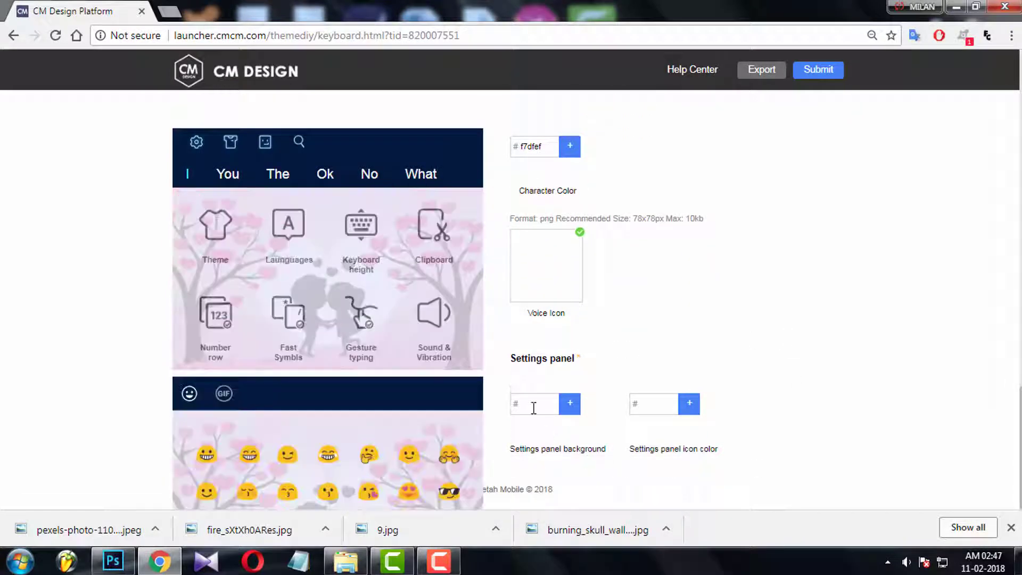
click(571, 411)
scroll(634, 436, down, 1)
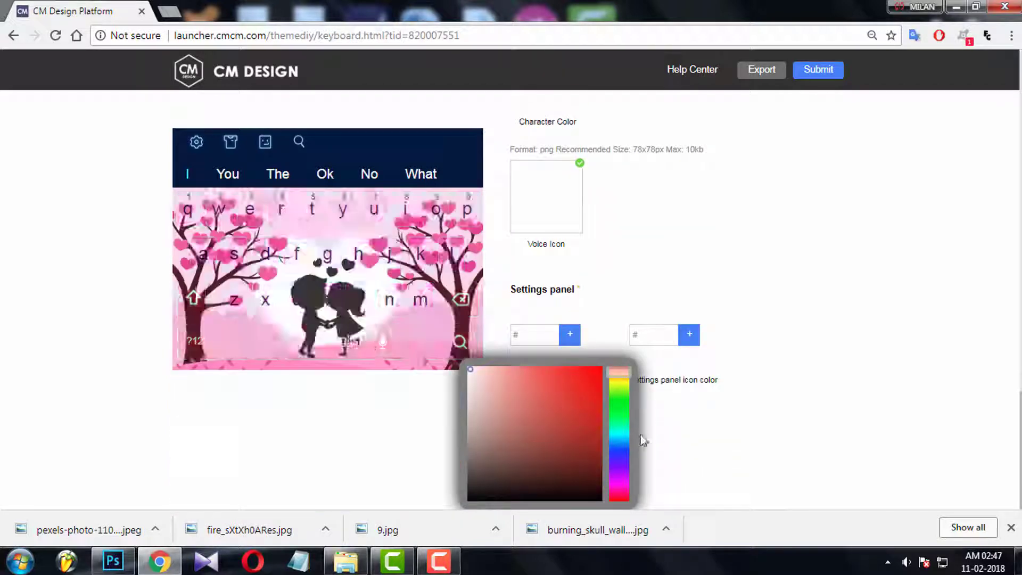
click(621, 479)
click(534, 374)
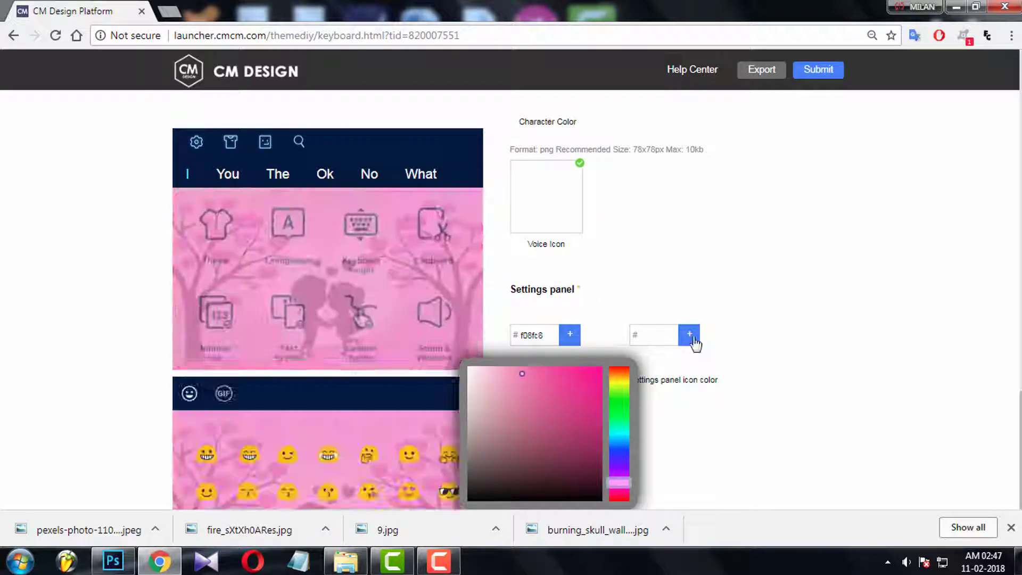
click(666, 373)
- Set the settings panel icon colour to dark plum 490b3d
click(690, 404)
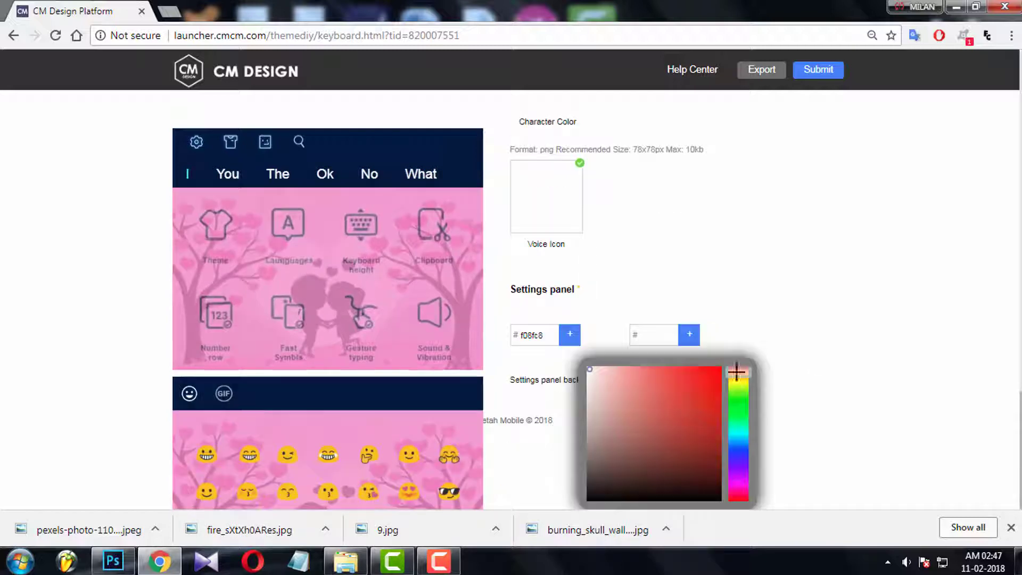
click(738, 478)
click(681, 422)
click(641, 377)
click(680, 433)
click(697, 470)
click(701, 463)
click(812, 372)
scroll(803, 144, up, 10)
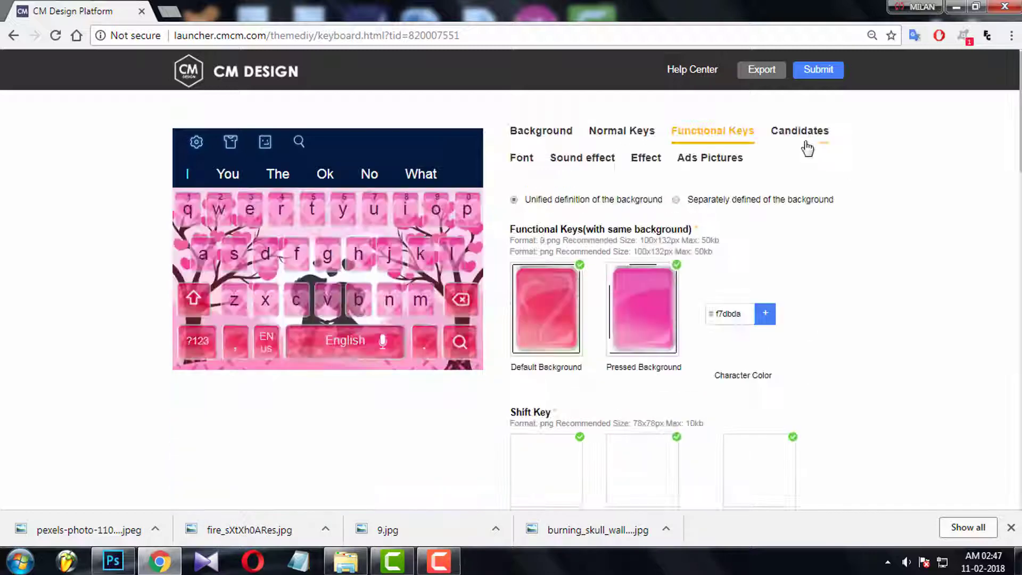
- Use candits_cloud as the candidates bar cloud background
click(803, 137)
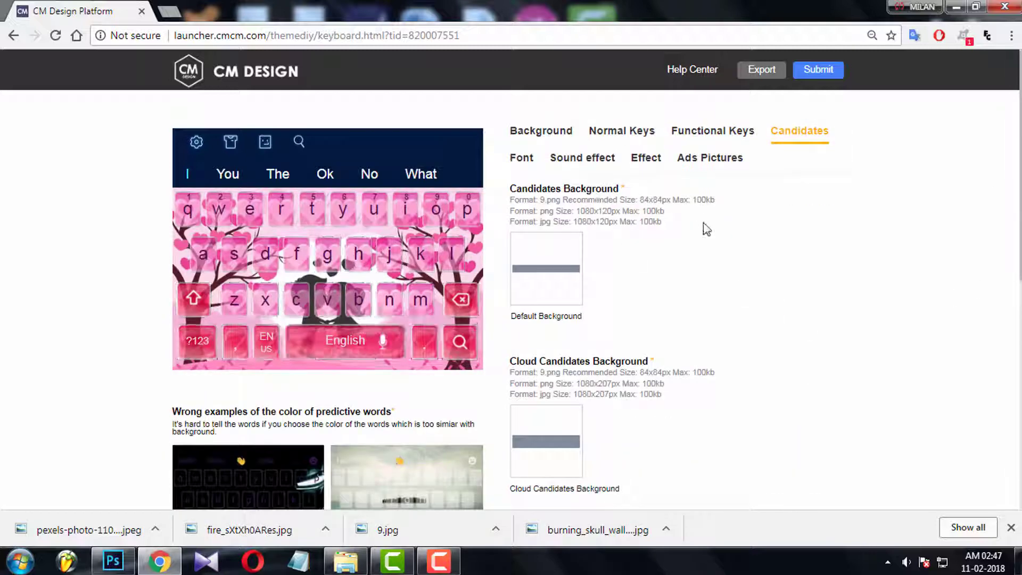
mouse_move(537, 268)
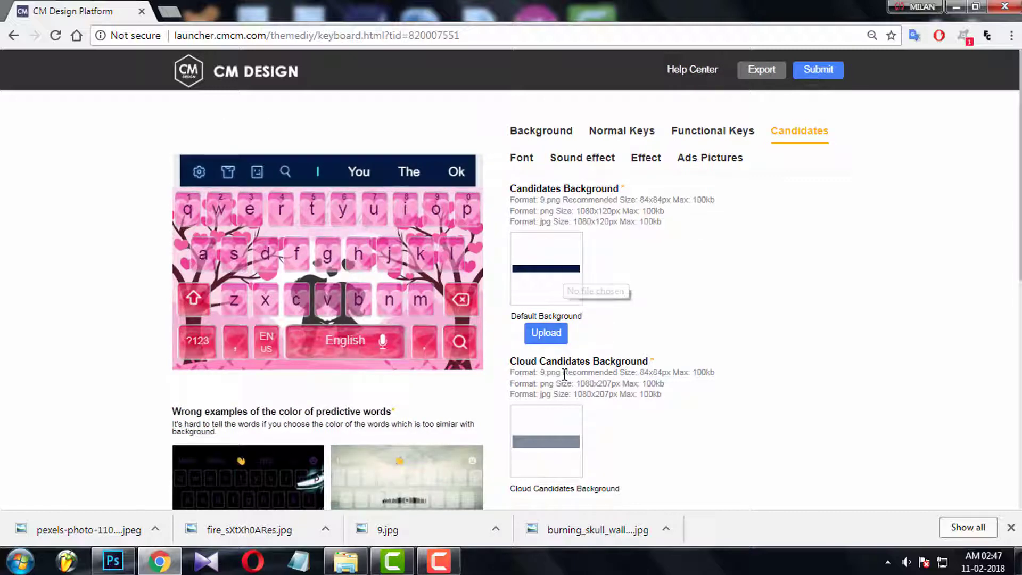
mouse_move(560, 426)
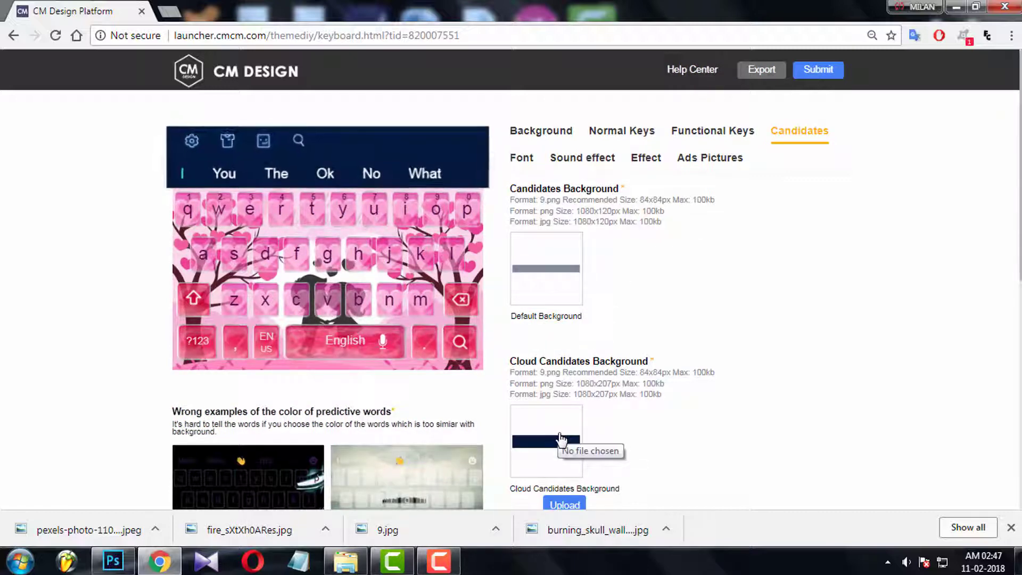
scroll(577, 380, down, 1)
click(577, 380)
double_click(548, 173)
- Upload pink Settings, Themes, Emojis and search_cand Search icons for the candidates bar
scroll(809, 378, down, 2)
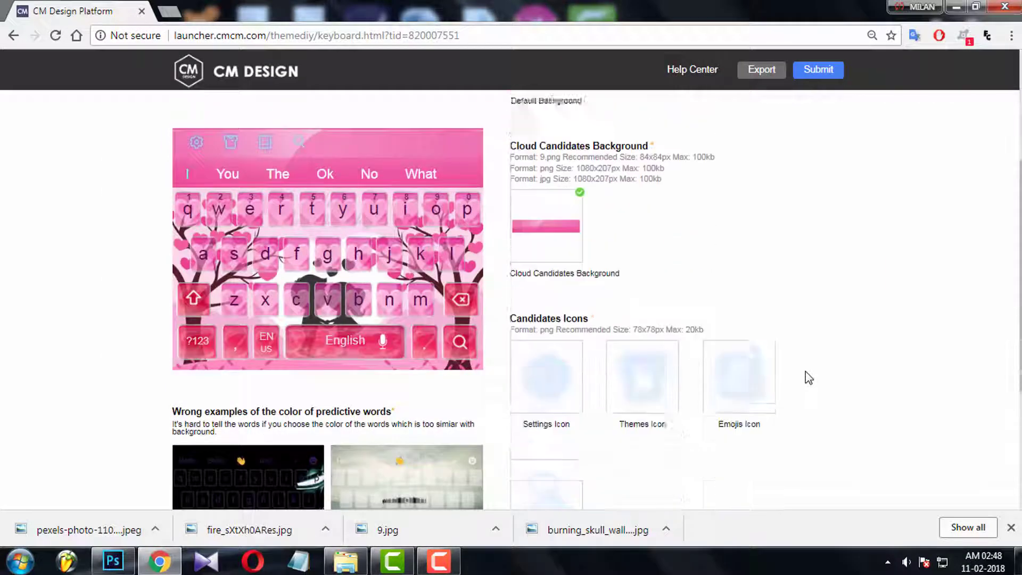
click(567, 382)
double_click(632, 331)
click(649, 373)
double_click(629, 400)
click(744, 375)
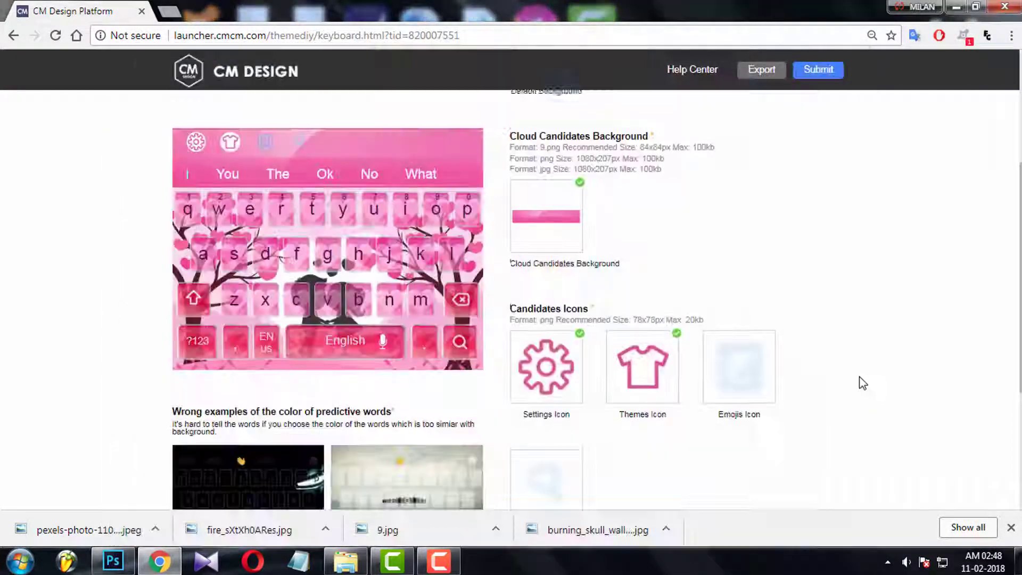
scroll(692, 319, down, 3)
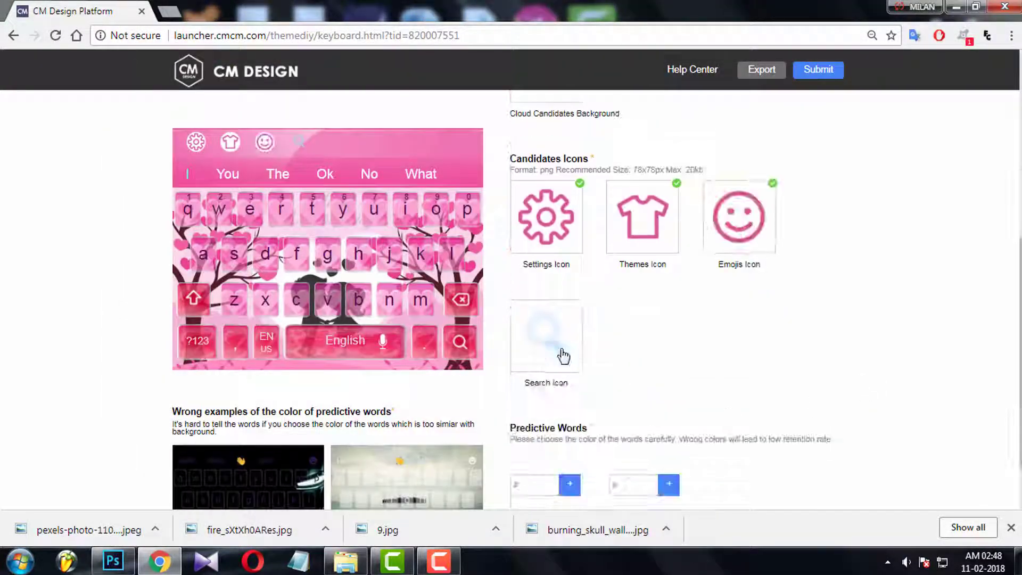
click(559, 352)
click(463, 337)
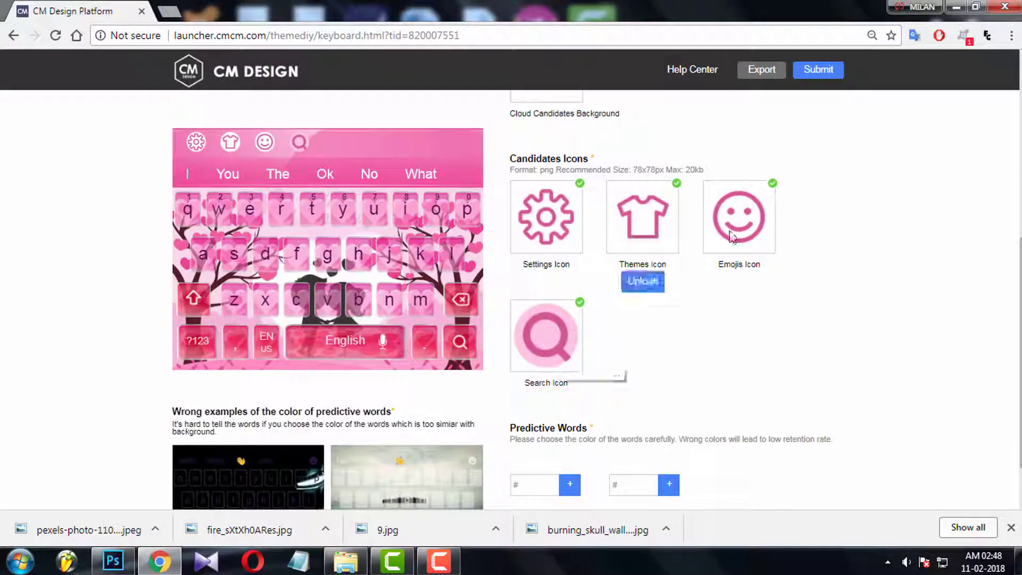
- Set predictive words character colour to a31740 and highlight colour to f3f7f9
scroll(837, 295, down, 2)
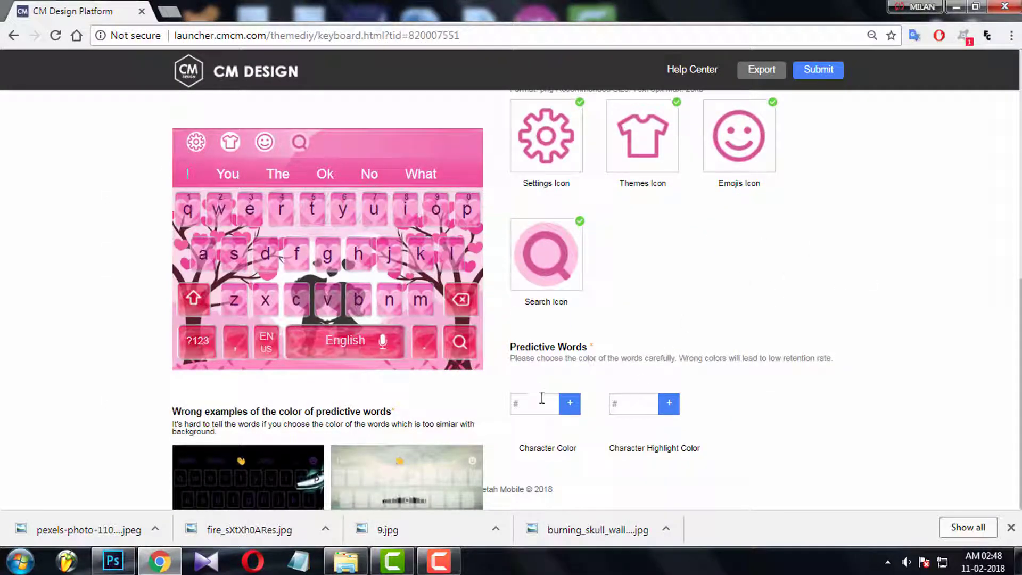
click(570, 405)
scroll(612, 421, down, 1)
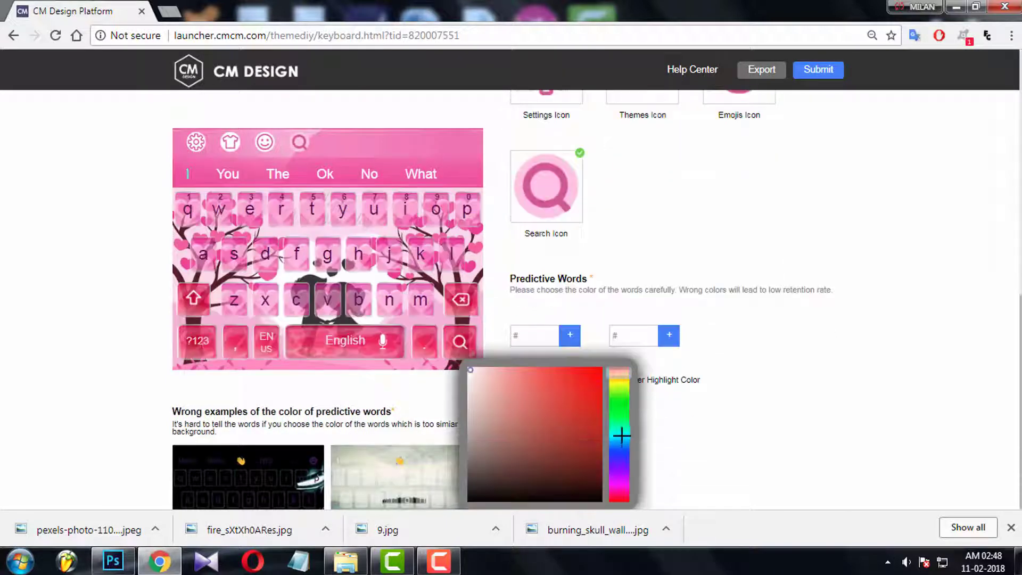
click(582, 412)
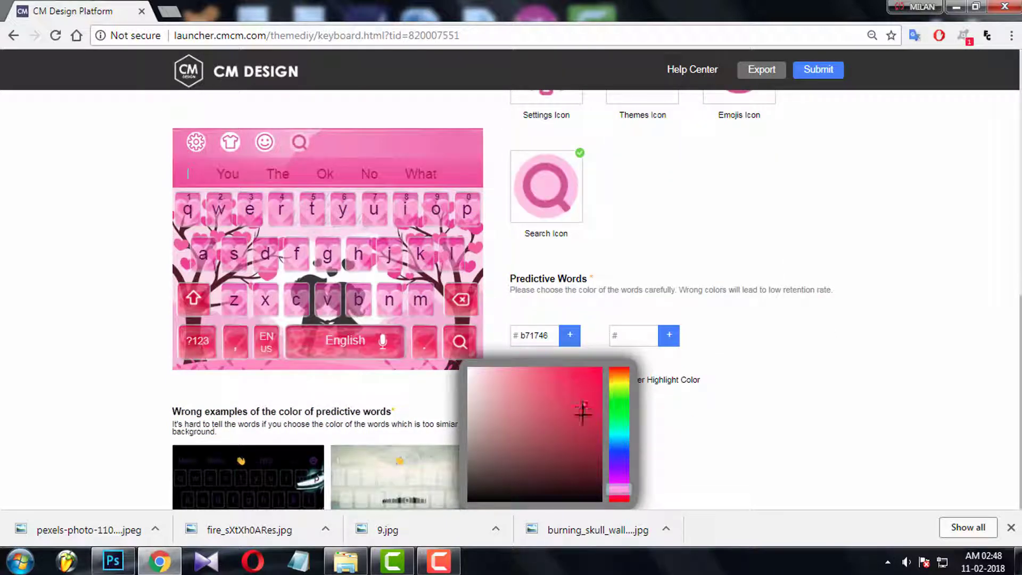
click(670, 336)
click(569, 369)
- Pick Magnolia from the font grid in place of the default Roboto
click(523, 160)
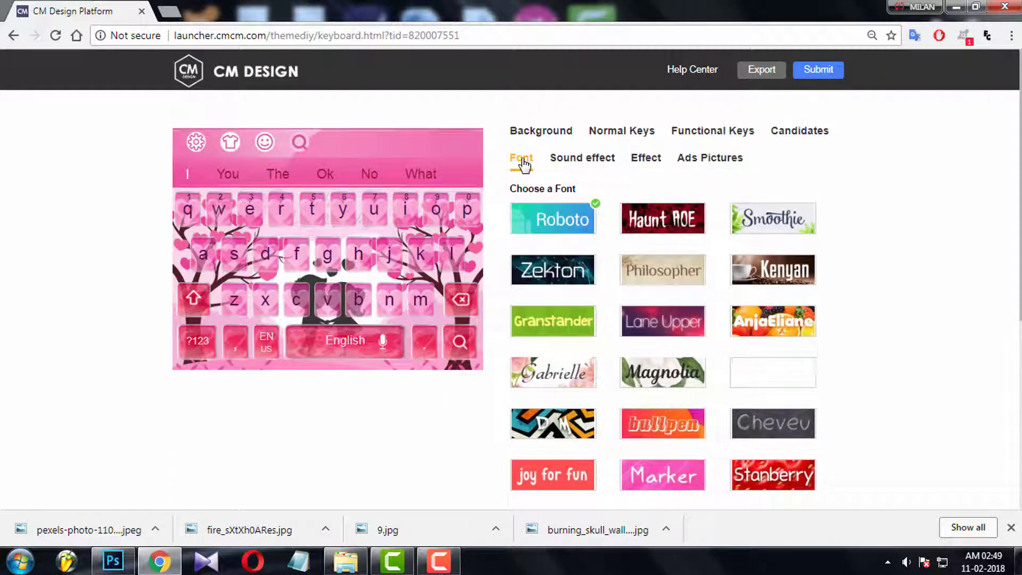
scroll(925, 261, down, 3)
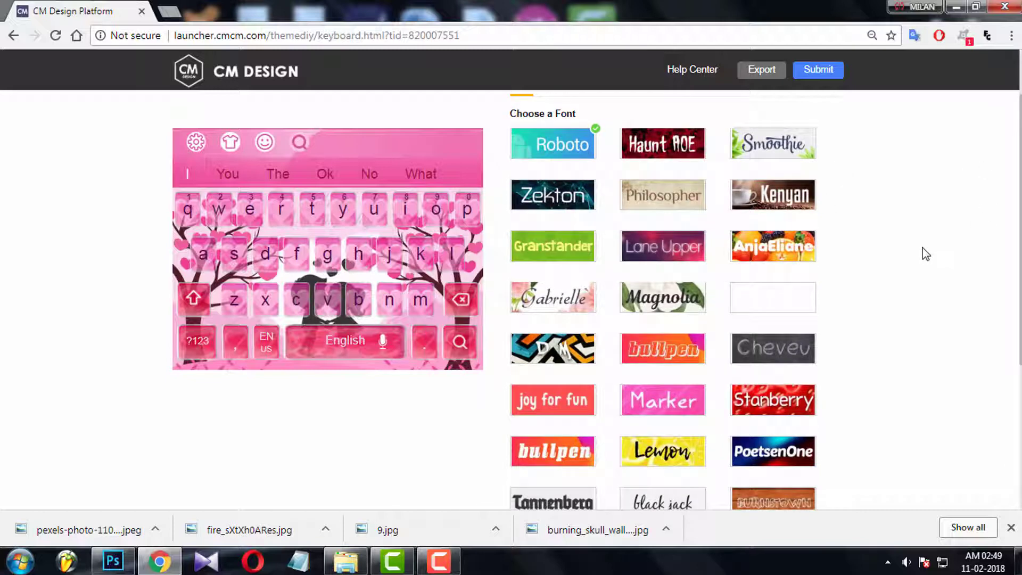
click(684, 220)
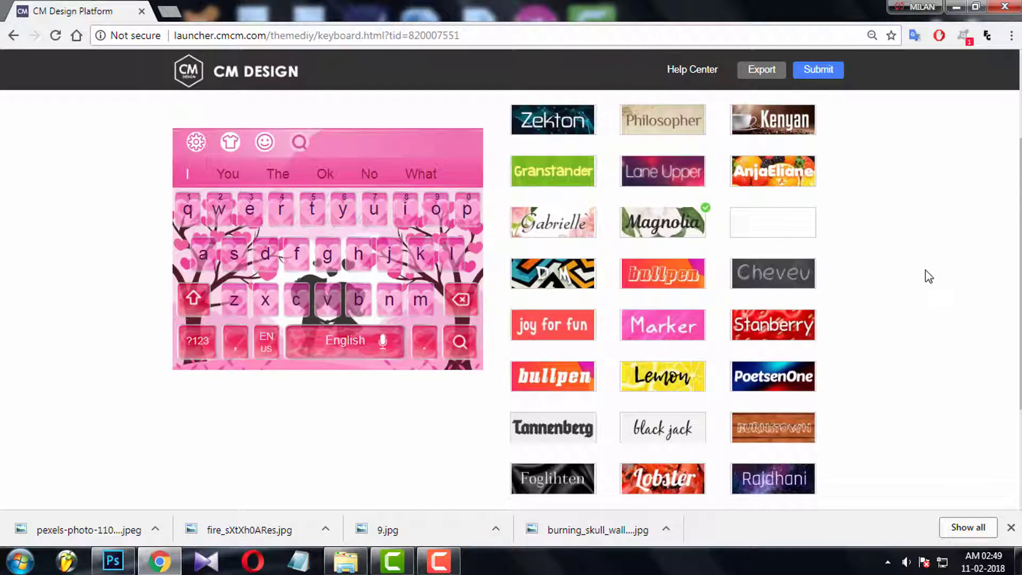
- Try the gun and atom key sounds, then settle on the Default sound
scroll(929, 277, up, 3)
click(597, 159)
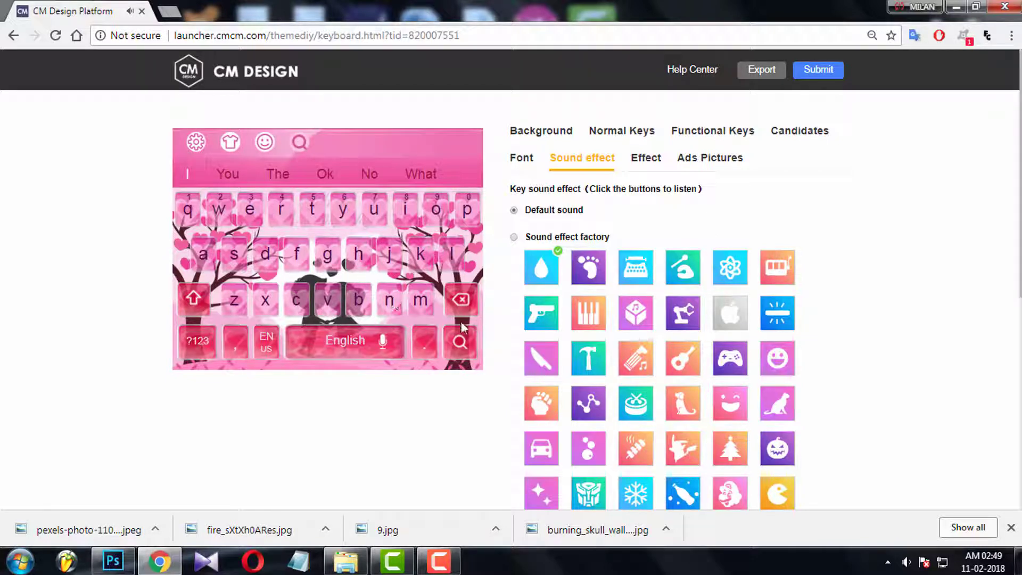
click(543, 318)
click(735, 280)
click(514, 210)
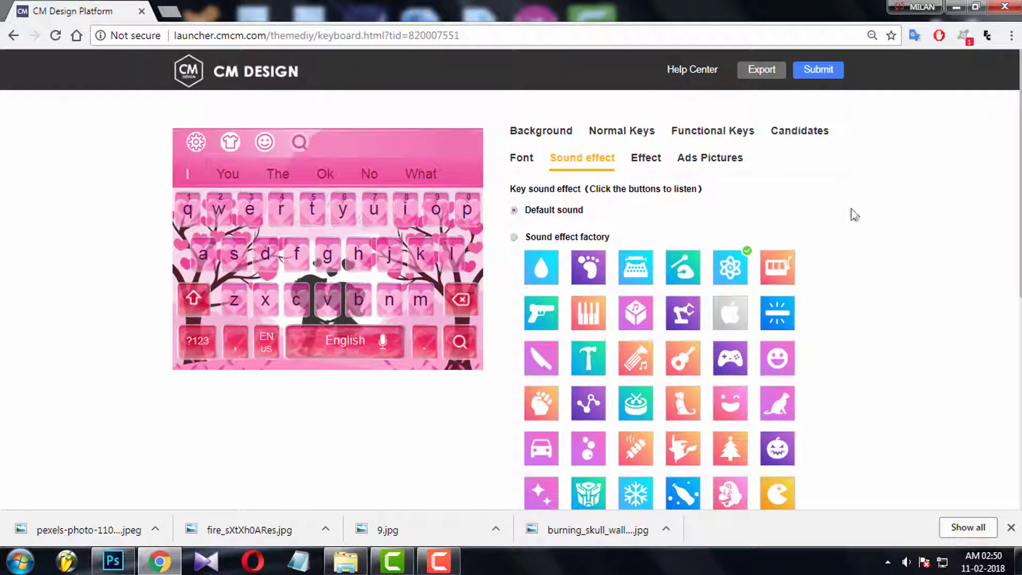
- Choose the hearts key press effect from Effect Factory after trying maple leaf, paw and lips
click(647, 159)
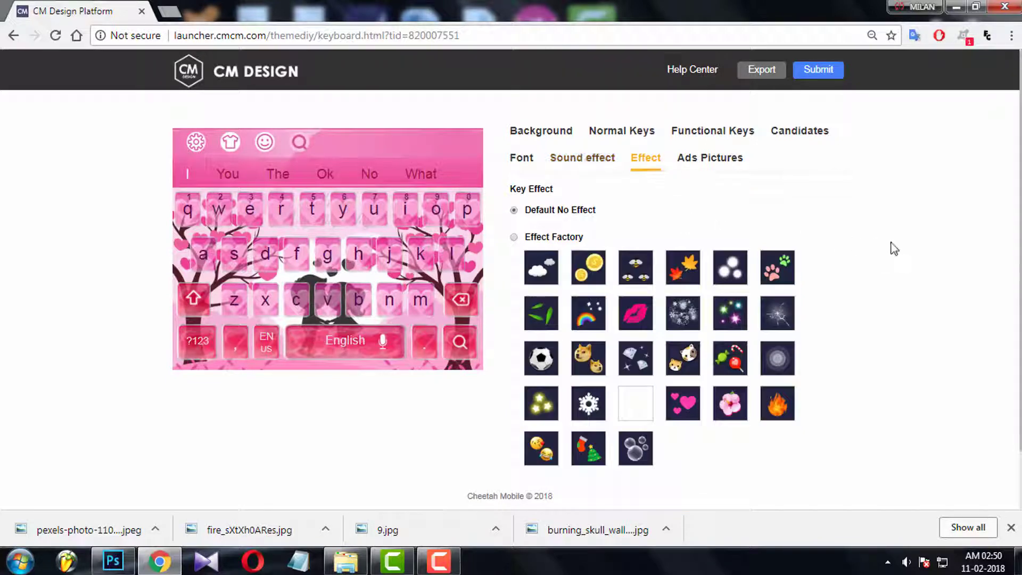
scroll(905, 245, down, 1)
click(515, 170)
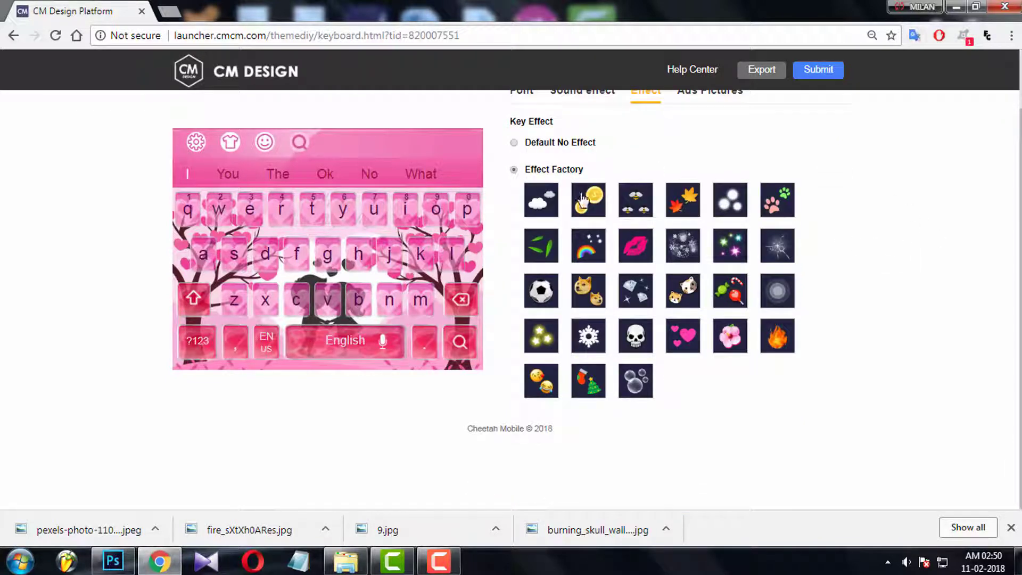
click(683, 202)
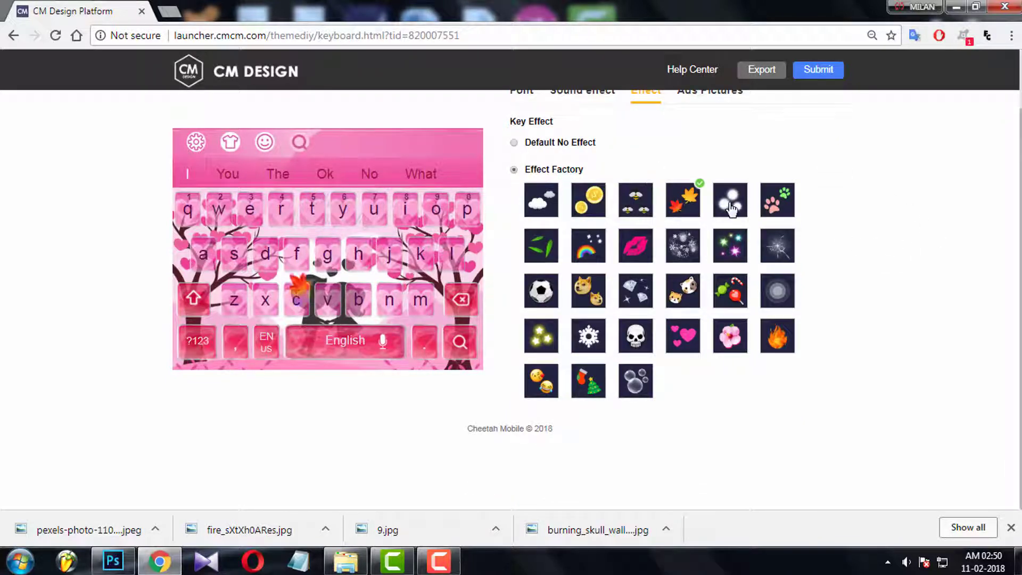
click(778, 207)
click(643, 258)
click(689, 348)
scroll(915, 301, up, 2)
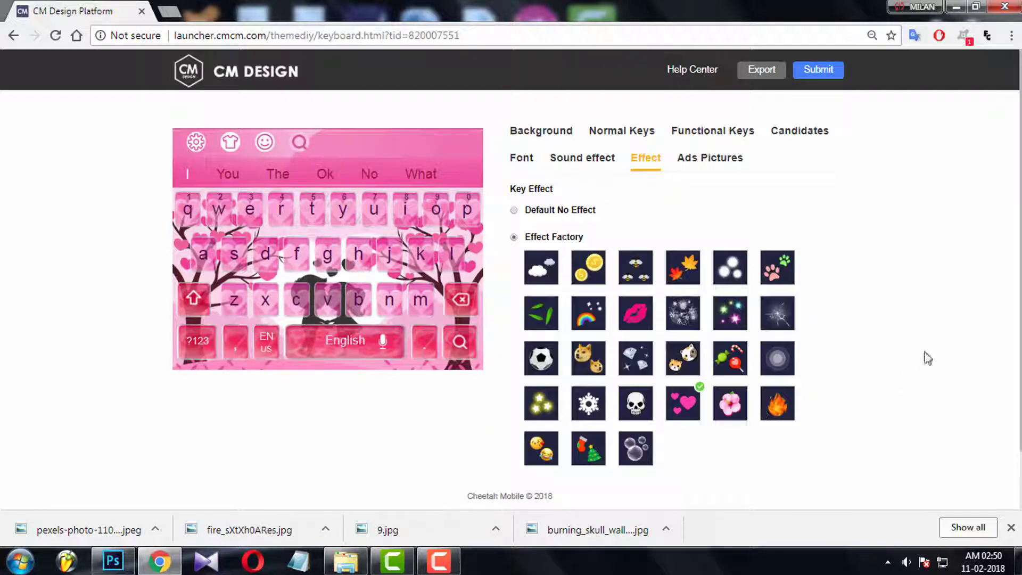
- Review the Ads Pictures logo, banner, preview and cover sections, all still showing hologram samples
click(715, 163)
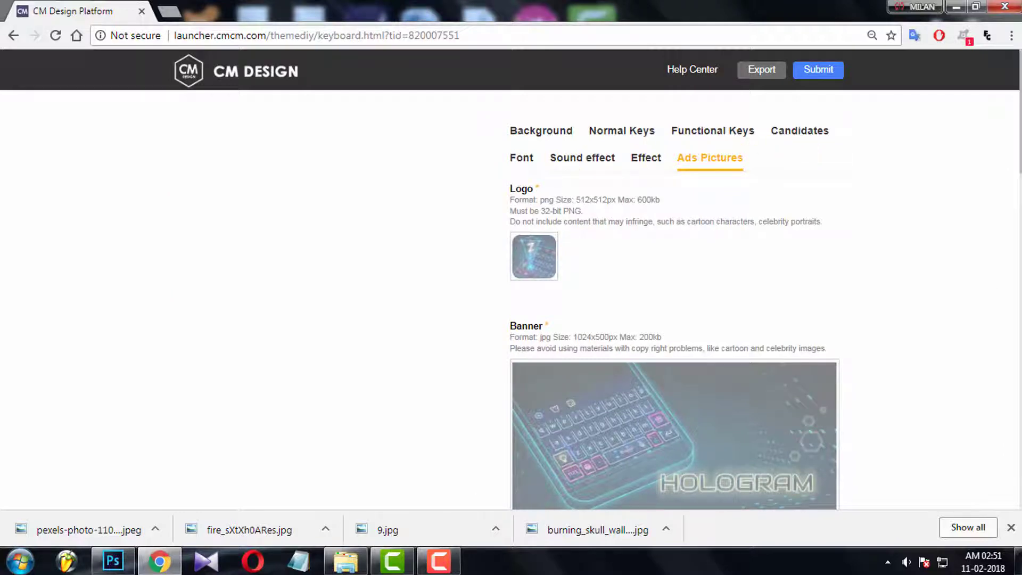
scroll(943, 276, down, 4)
scroll(946, 277, up, 4)
scroll(942, 274, down, 7)
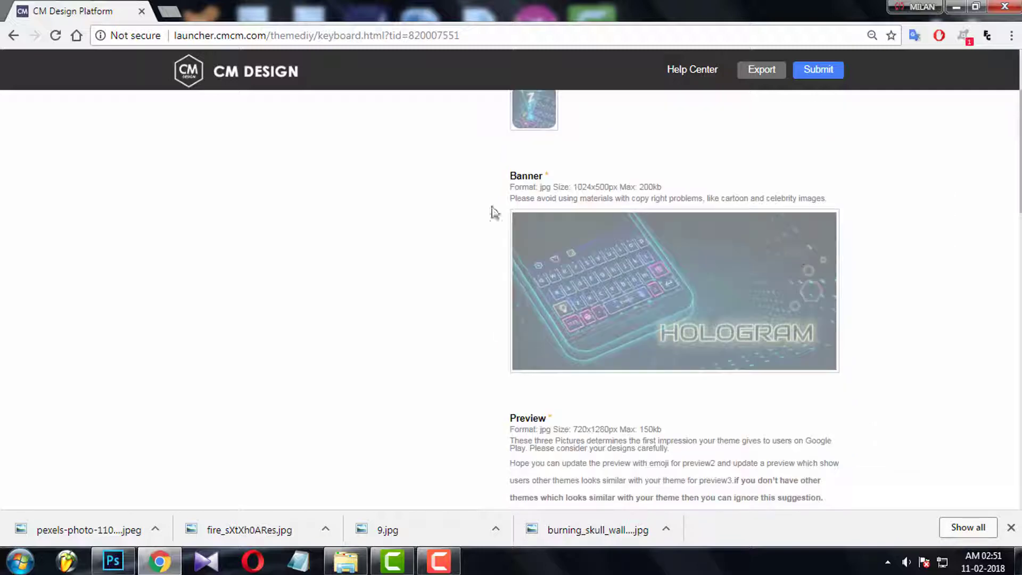
scroll(401, 351, down, 11)
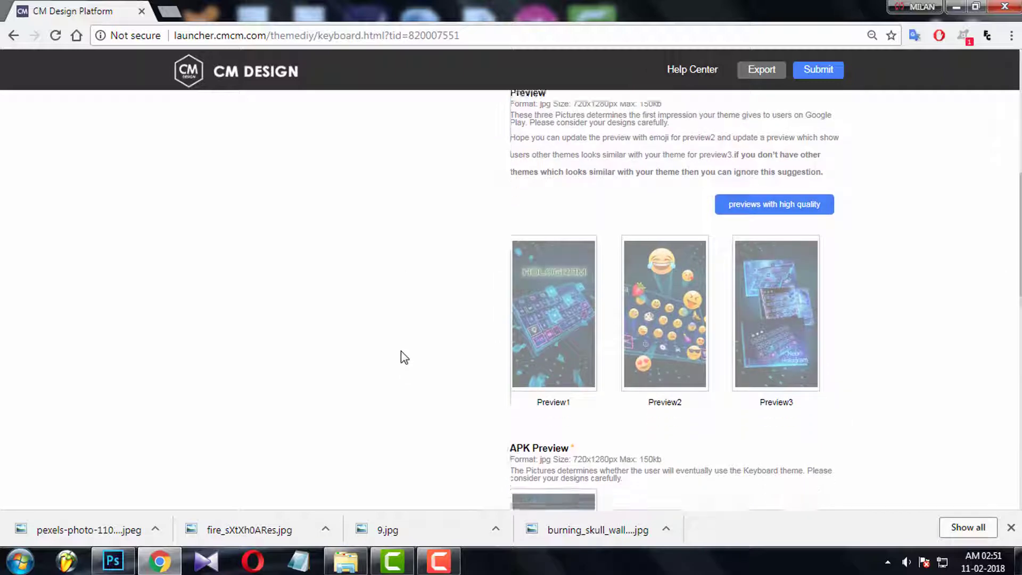
scroll(405, 357, down, 1)
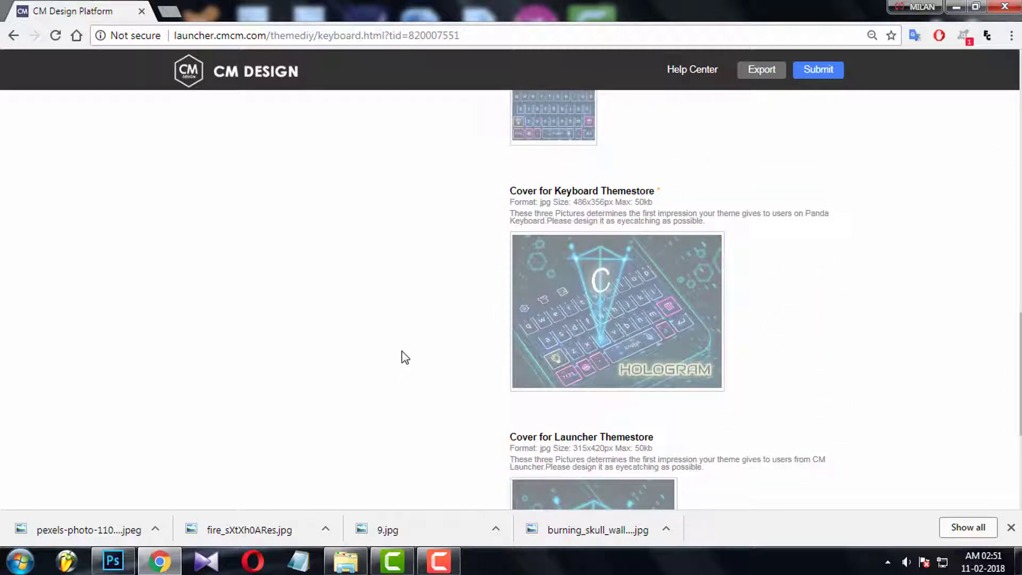
scroll(404, 357, down, 3)
scroll(405, 357, up, 4)
scroll(405, 357, up, 6)
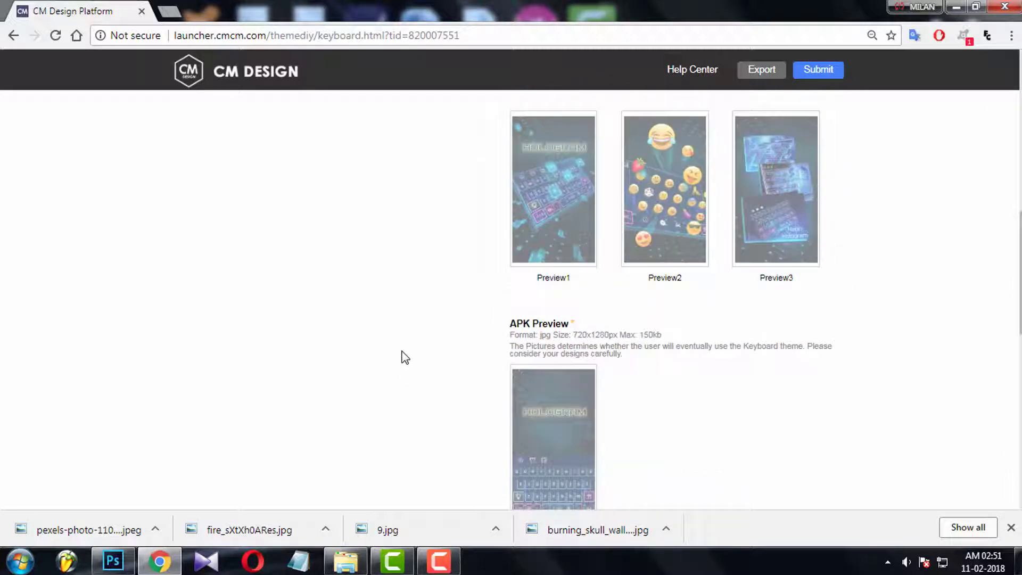
scroll(404, 352, up, 8)
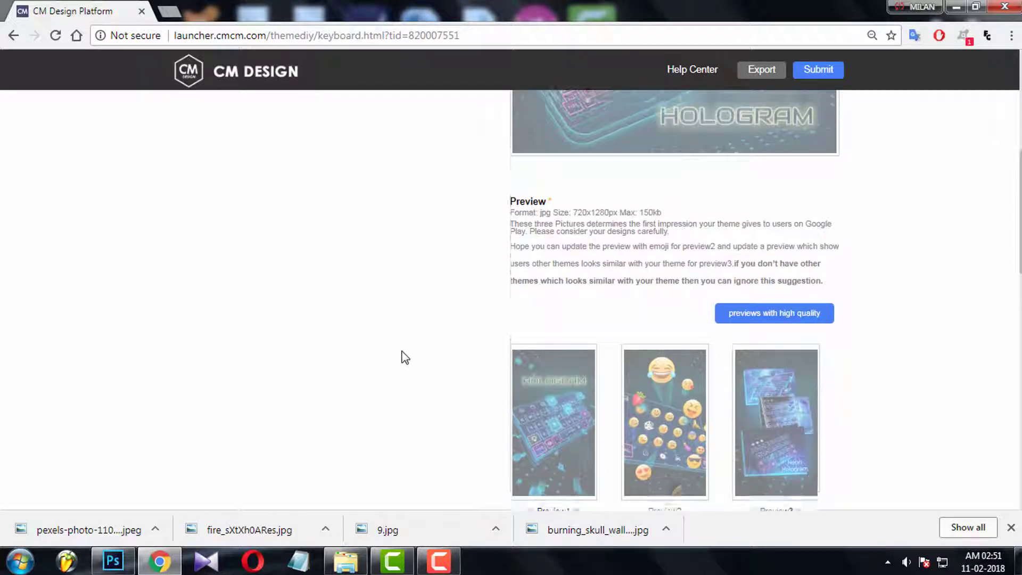
scroll(404, 357, up, 3)
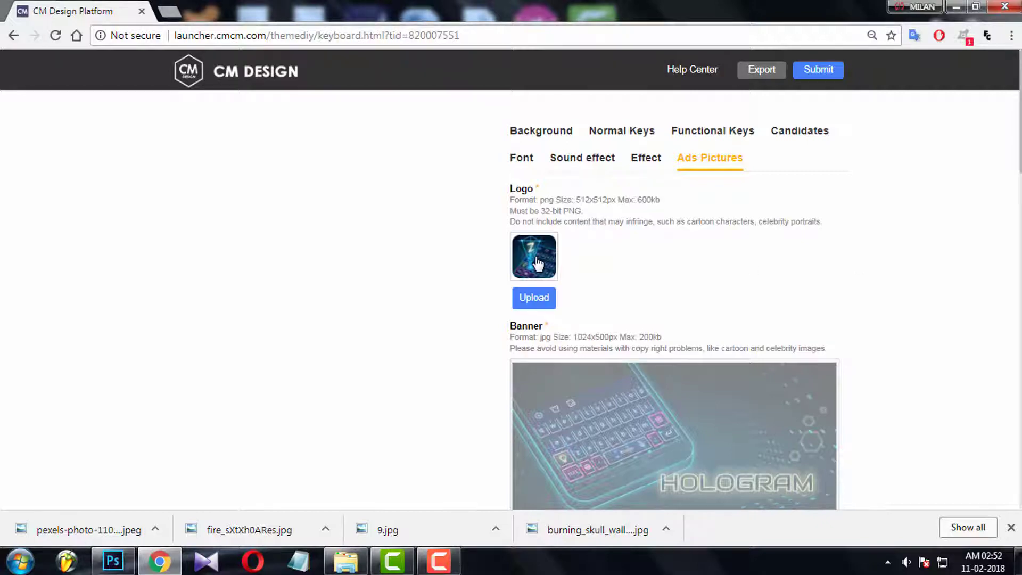
- Upload logo_new as the logo and banner_1024x500 as the banner from the banner folder
click(533, 297)
click(484, 78)
double_click(379, 160)
double_click(412, 298)
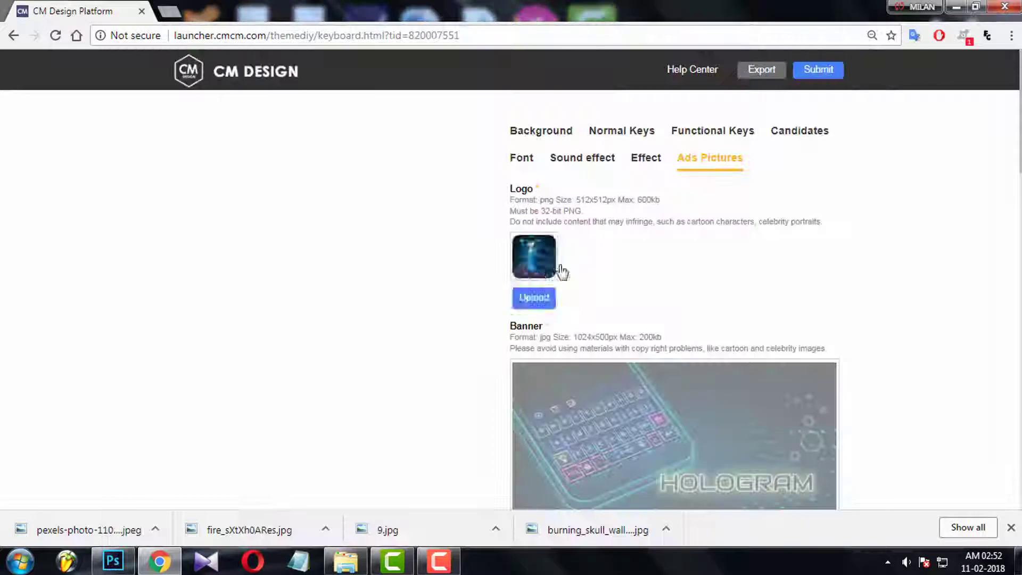
scroll(899, 288, down, 4)
click(673, 388)
click(737, 177)
double_click(737, 178)
- Replace Preview2, Preview3 and the APK preview with the pink heart images
scroll(416, 333, down, 3)
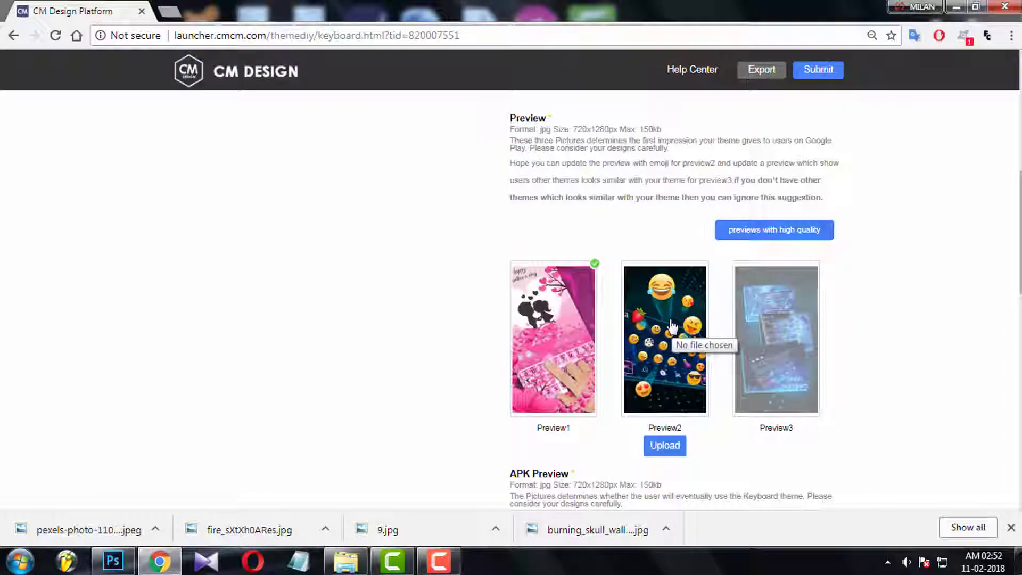
click(672, 327)
double_click(720, 261)
click(777, 339)
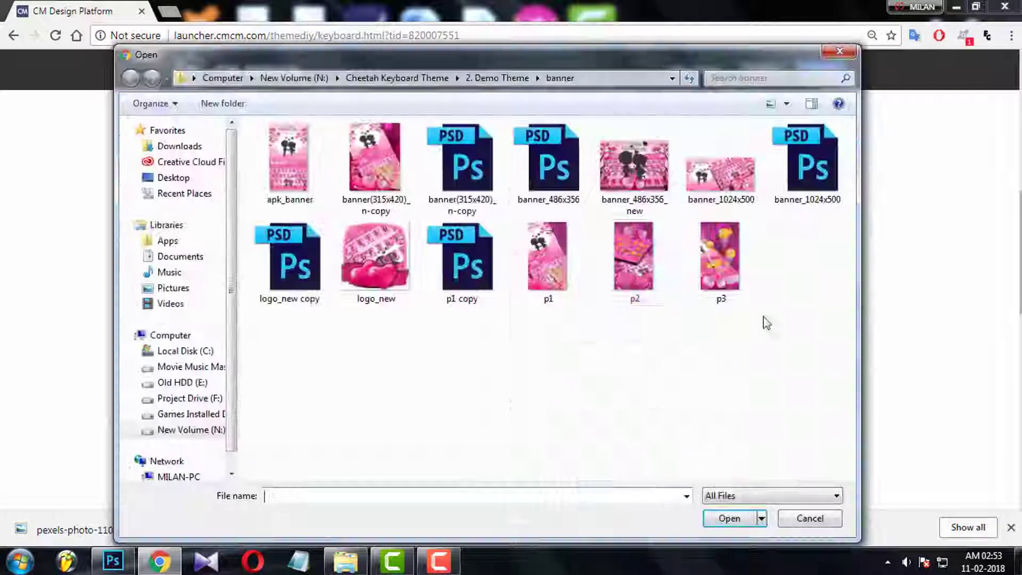
double_click(718, 263)
scroll(692, 388, down, 1)
scroll(924, 358, down, 3)
click(553, 287)
double_click(548, 269)
- Try uploading a banner image as the Keyboard Themestore cover, which exceeds the 50kb limit
scroll(834, 337, down, 4)
click(669, 312)
double_click(639, 161)
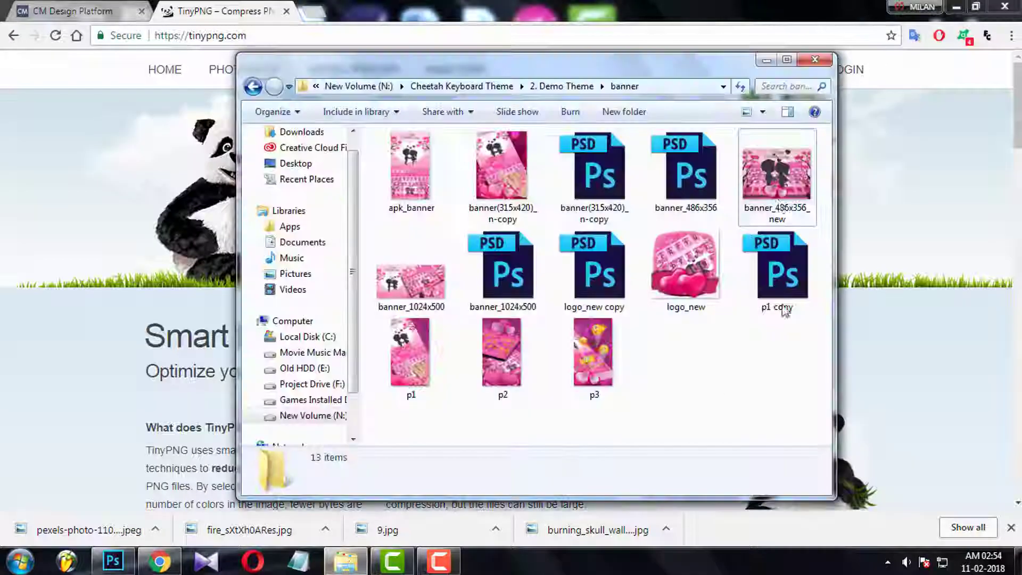
- Compress banner_486x356_new.jpg to 44.5 KB in TinyPNG, download it and check its size in Properties
drag(778, 176, 871, 263)
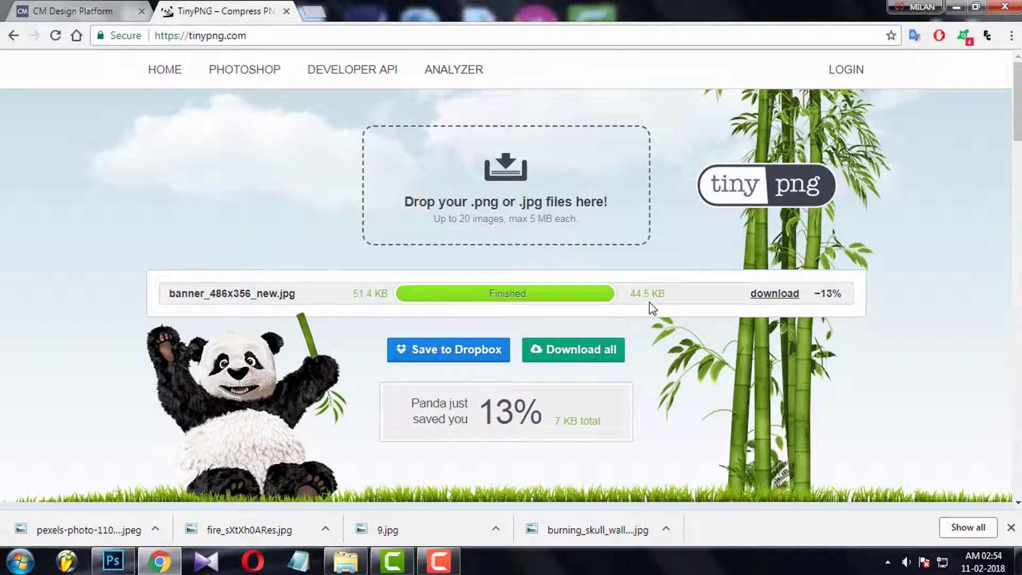
click(779, 296)
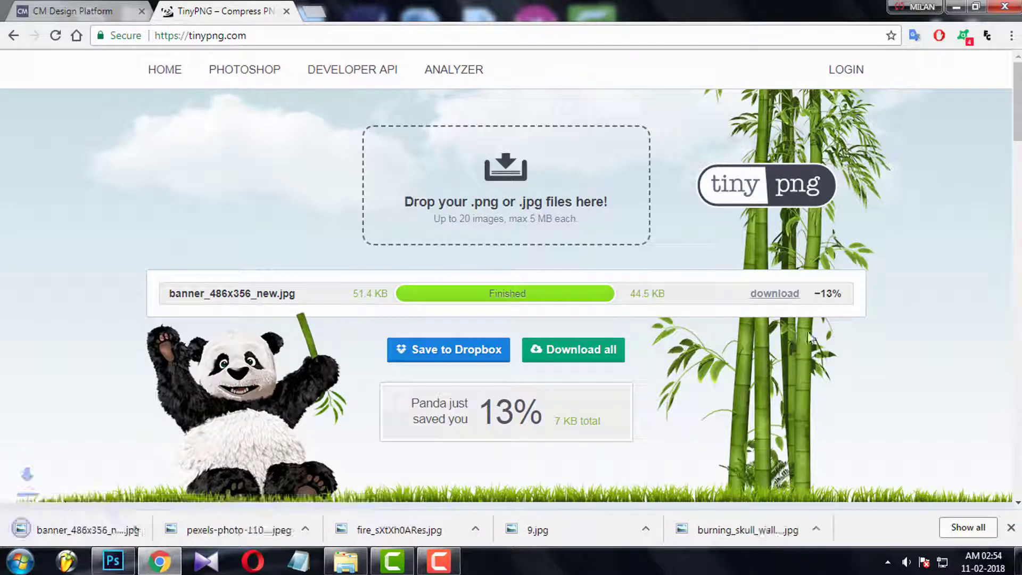
click(346, 562)
right_click(778, 160)
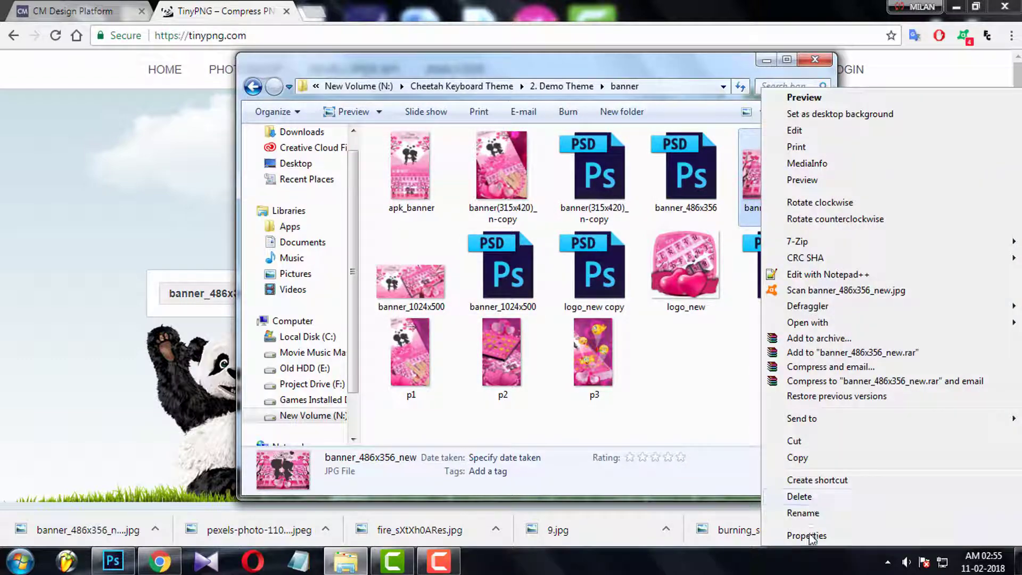
click(804, 536)
click(1002, 164)
- Swap the Keyboard Themestore cover for banner_486x356_new, then export the theme as an APK
click(80, 10)
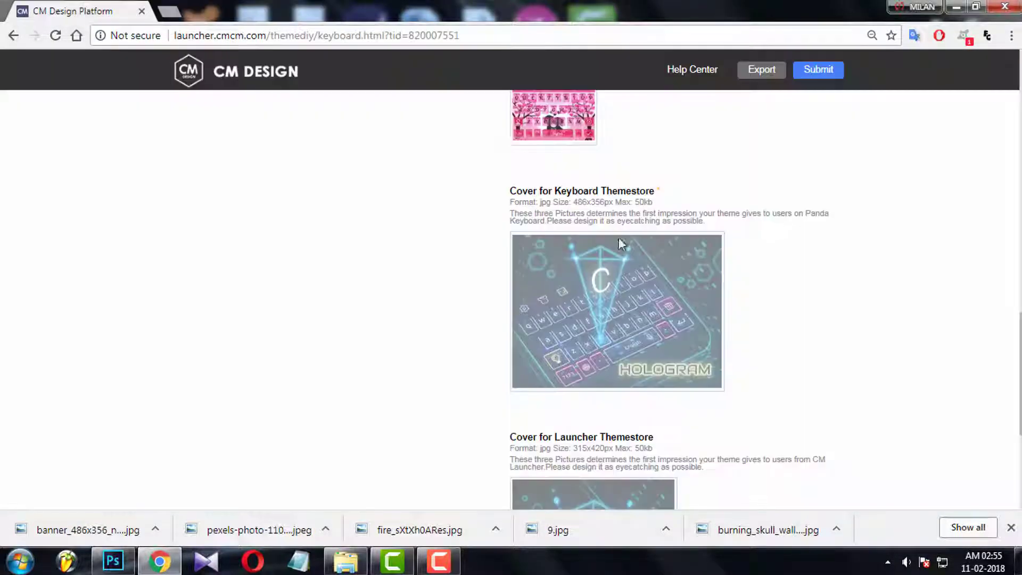
click(716, 294)
click(633, 166)
click(729, 518)
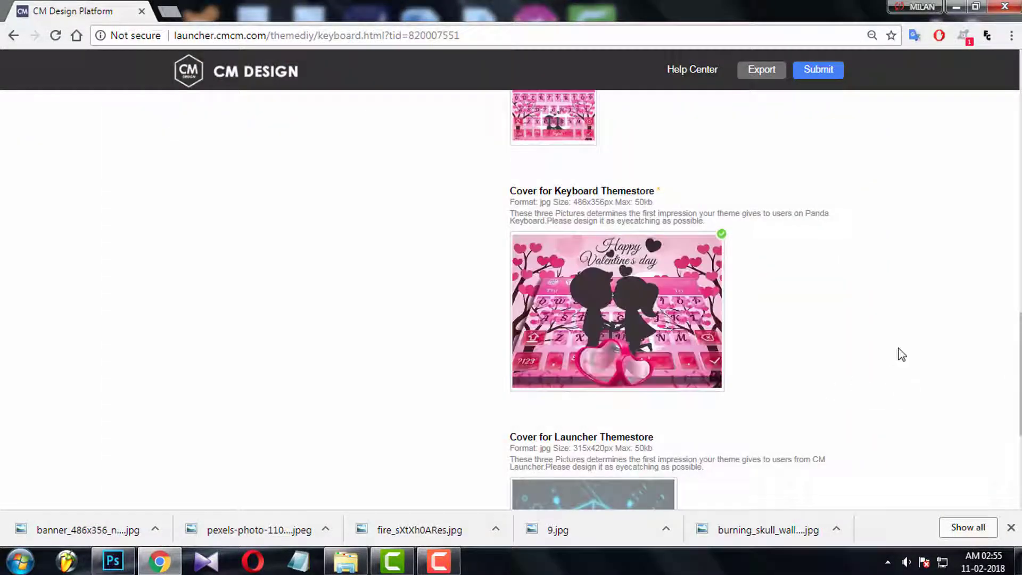
scroll(625, 324, down, 4)
scroll(844, 370, up, 10)
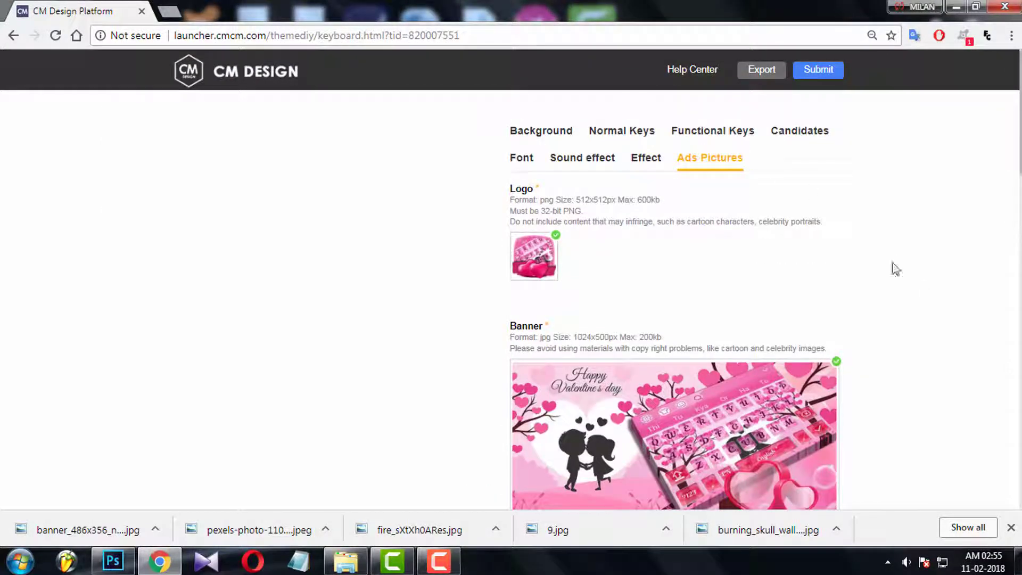
scroll(686, 399, down, 10)
scroll(685, 406, up, 10)
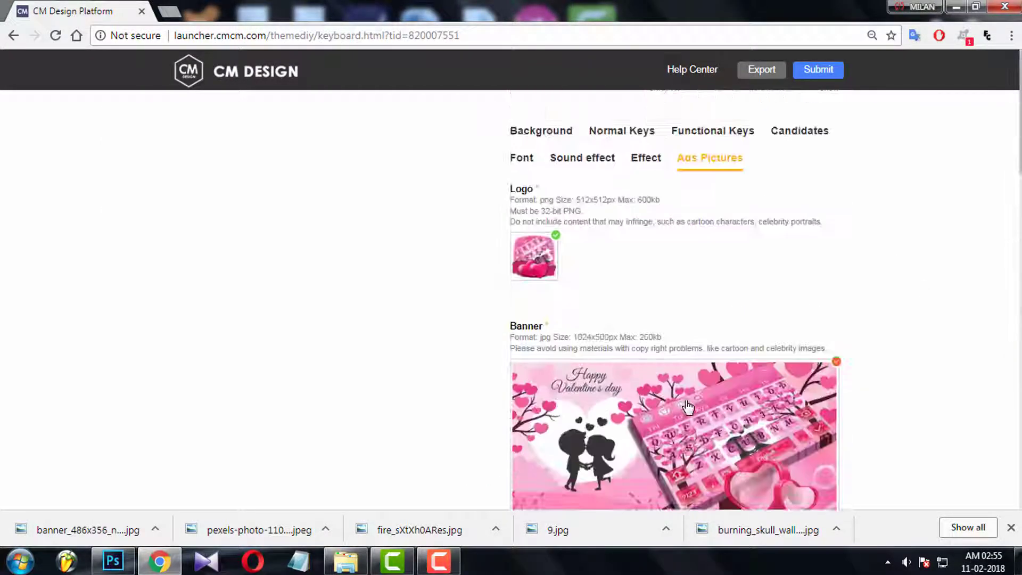
click(761, 71)
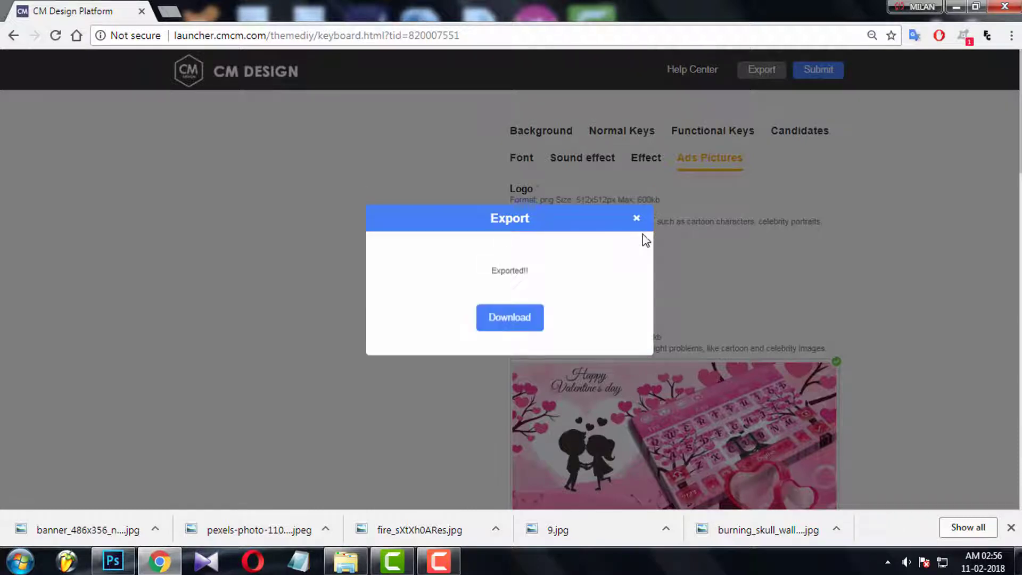
- Download keyboard_820007551_release.apk and move it into the 2. Demo Theme banner folder
click(514, 319)
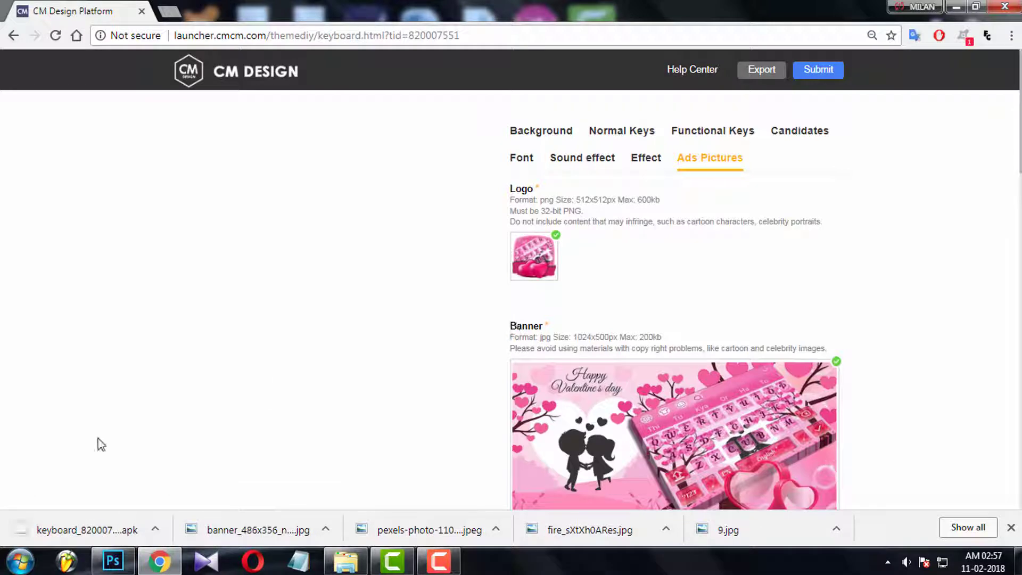
drag(71, 530, 717, 370)
click(737, 313)
click(597, 289)
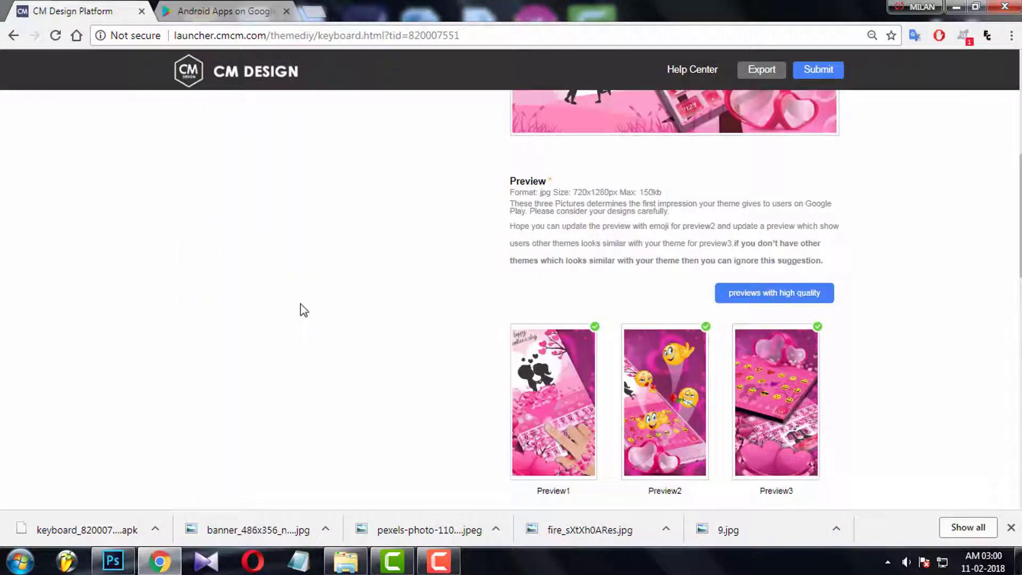
- Review the Background, Normal Keys, Functional Keys and Candidates settings, returning to Ads Pictures
scroll(303, 310, down, 3)
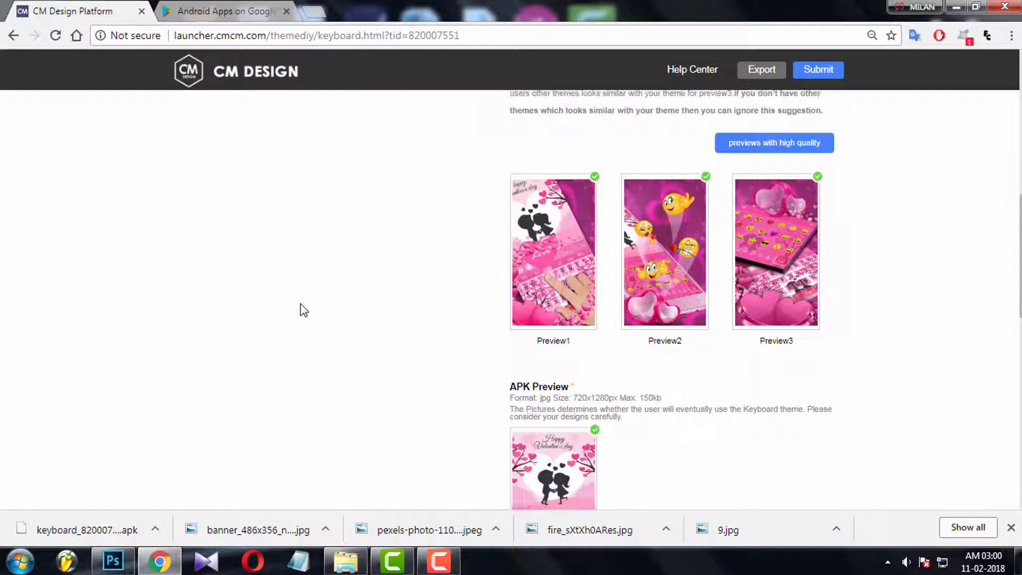
scroll(304, 310, up, 10)
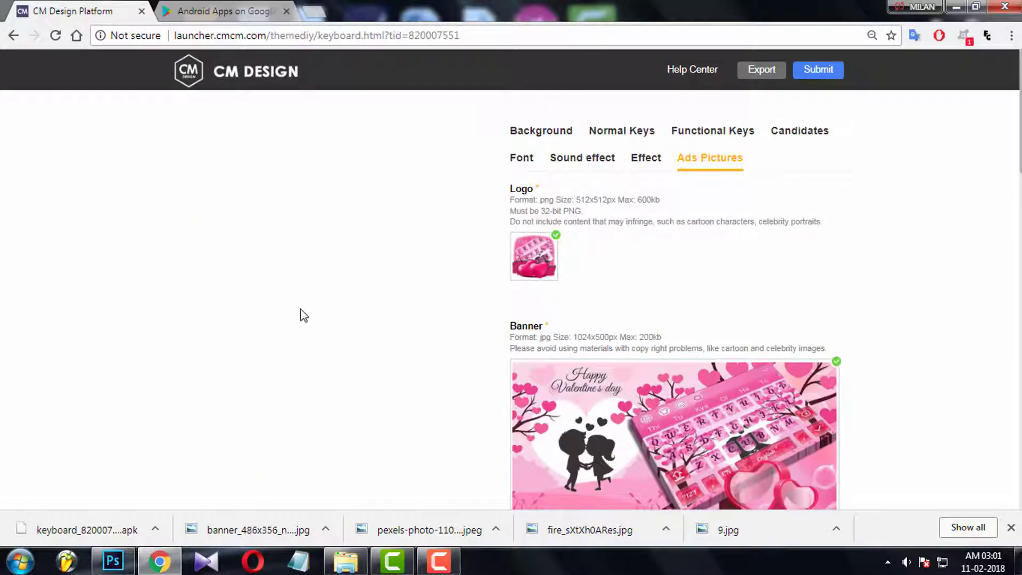
click(564, 139)
click(634, 134)
click(713, 133)
click(820, 134)
click(694, 162)
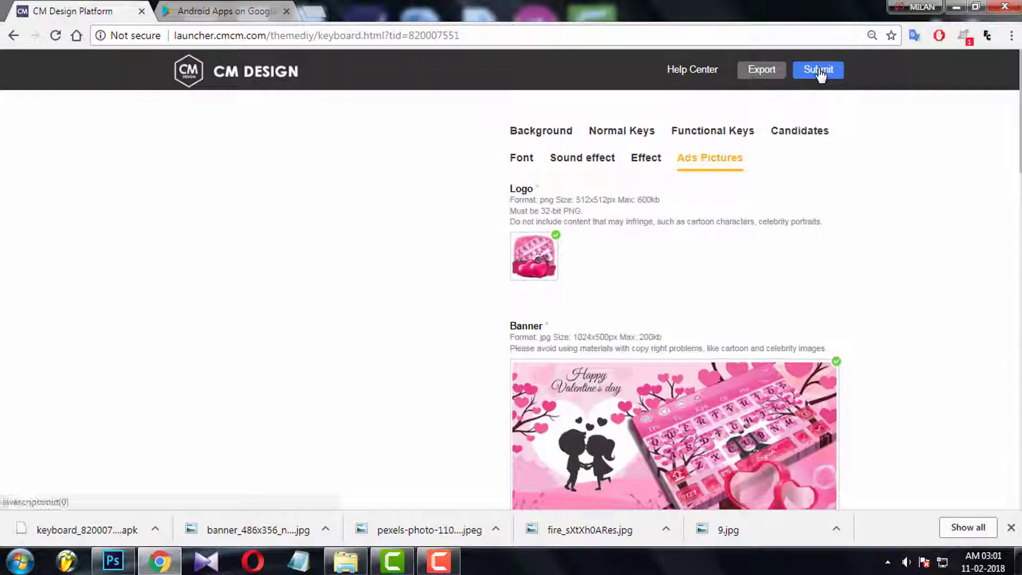
- Submit Demo Theme with category Tech and colour tag Colorful
click(818, 71)
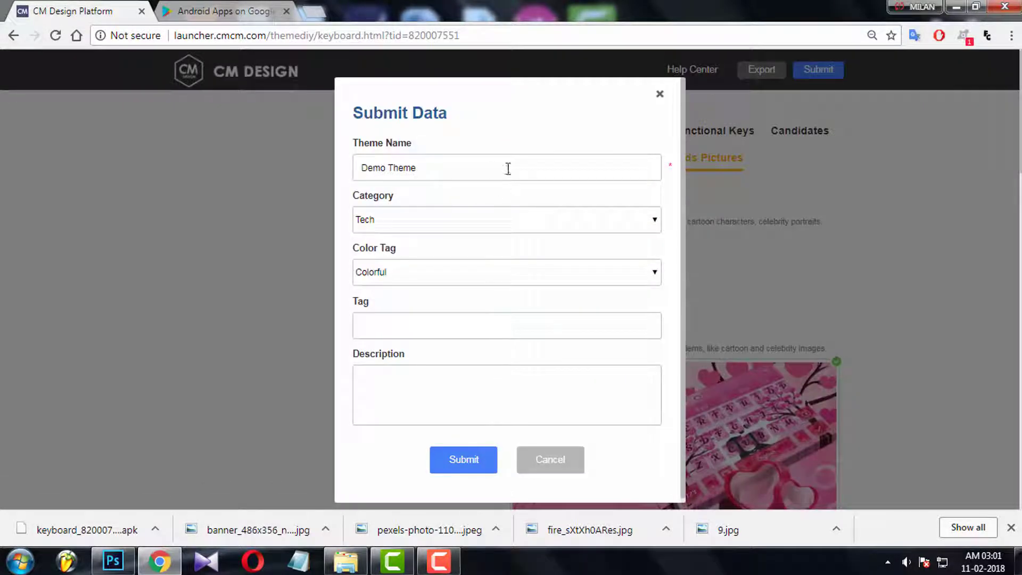
click(647, 229)
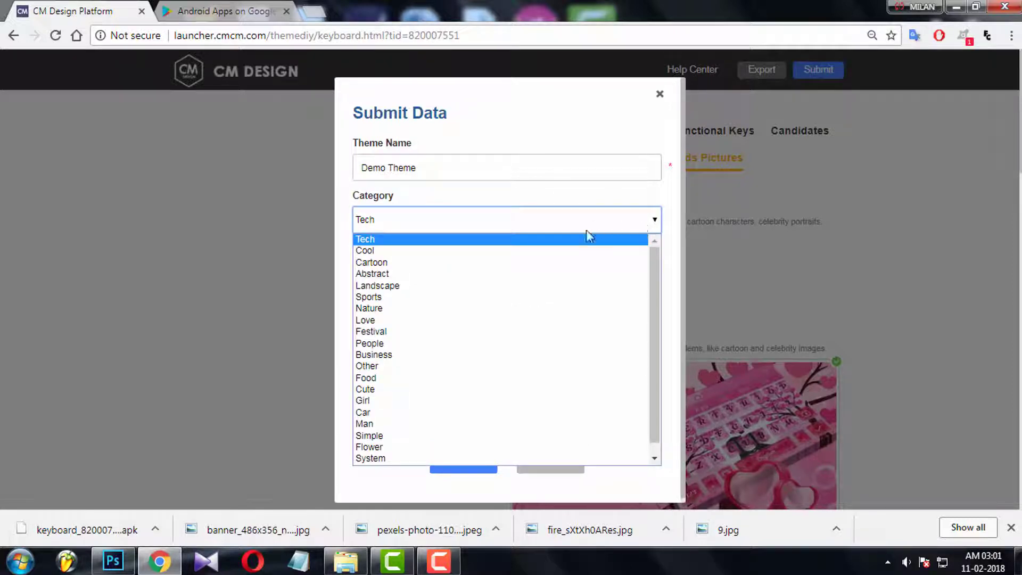
click(597, 193)
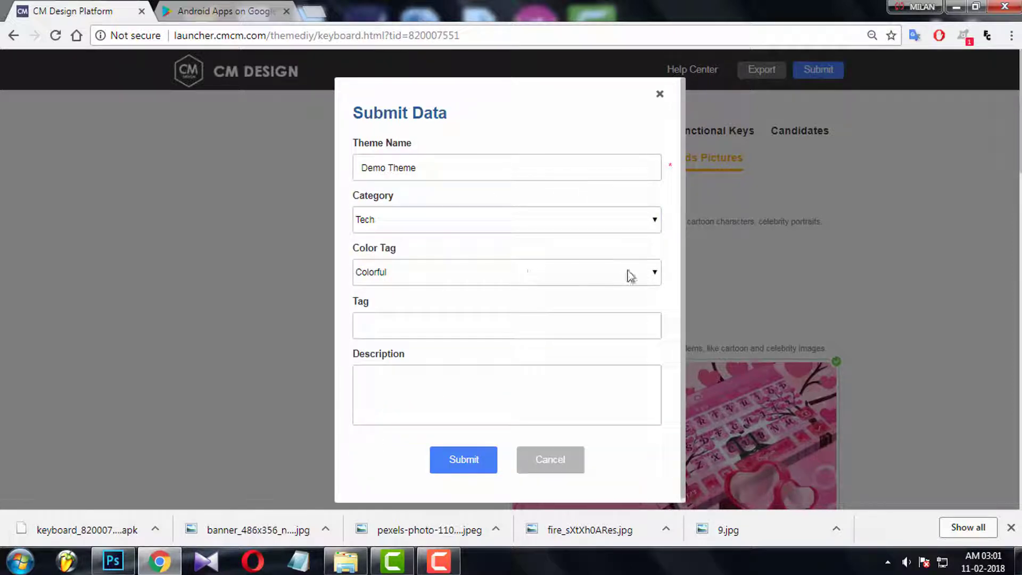
click(654, 275)
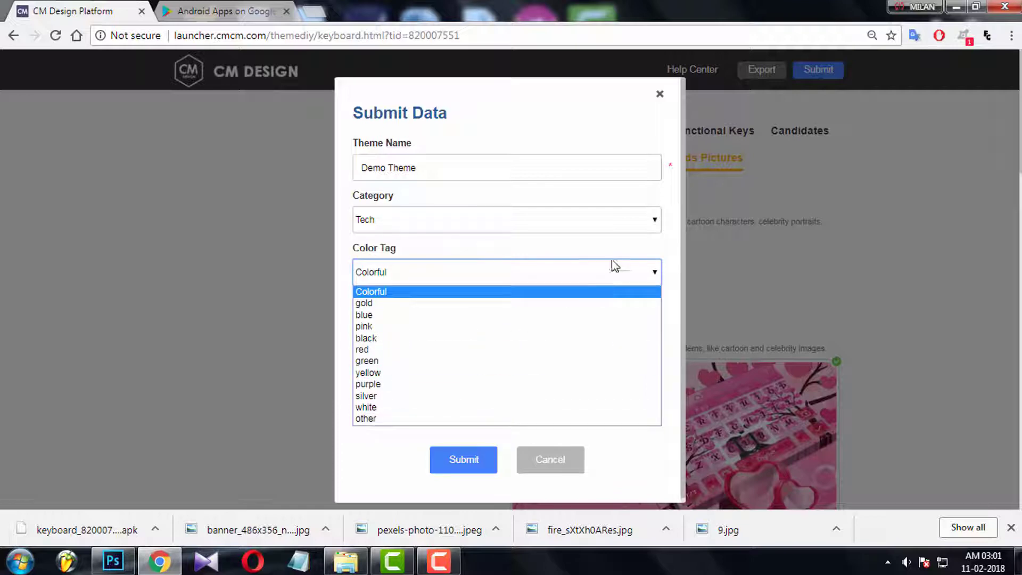
click(366, 290)
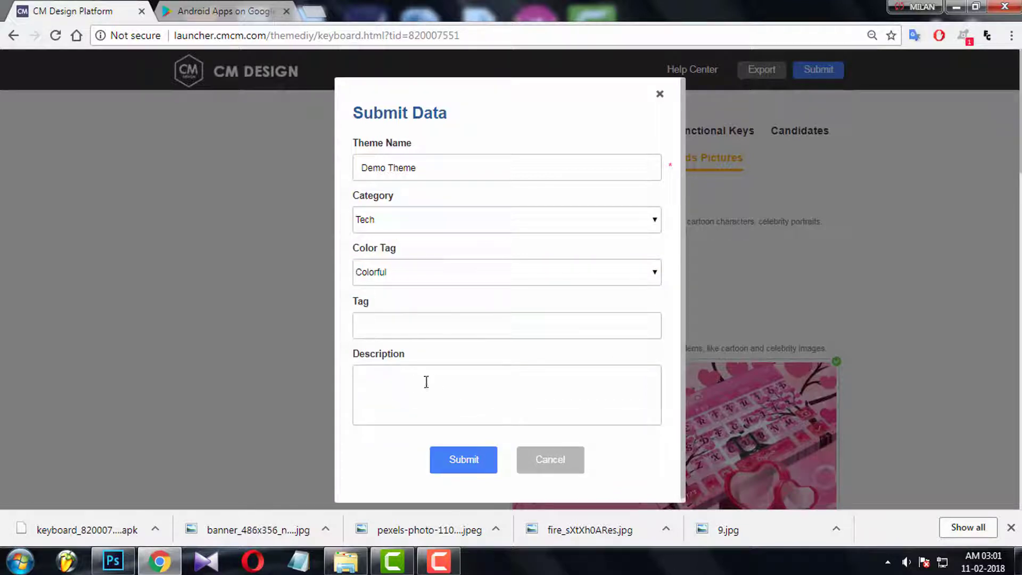
click(458, 464)
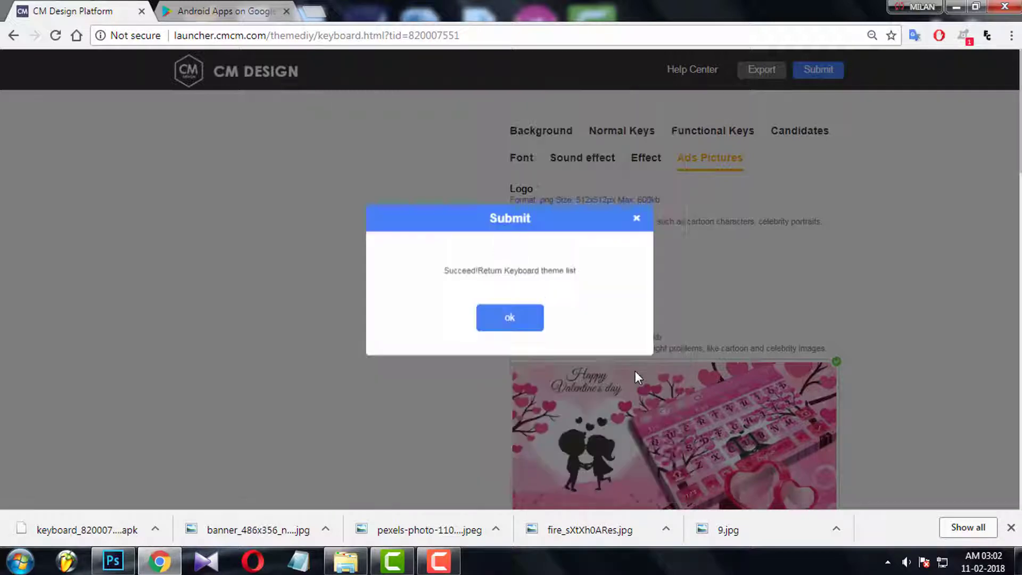
- Acknowledge the success, show the Keyboard Theme list and use Demo Theme's download button
click(543, 308)
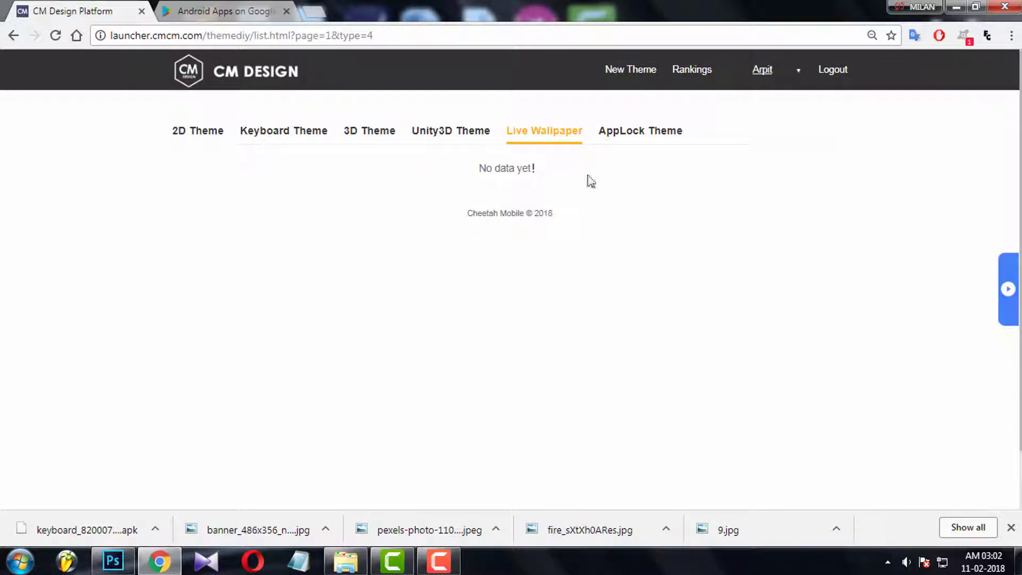
click(280, 133)
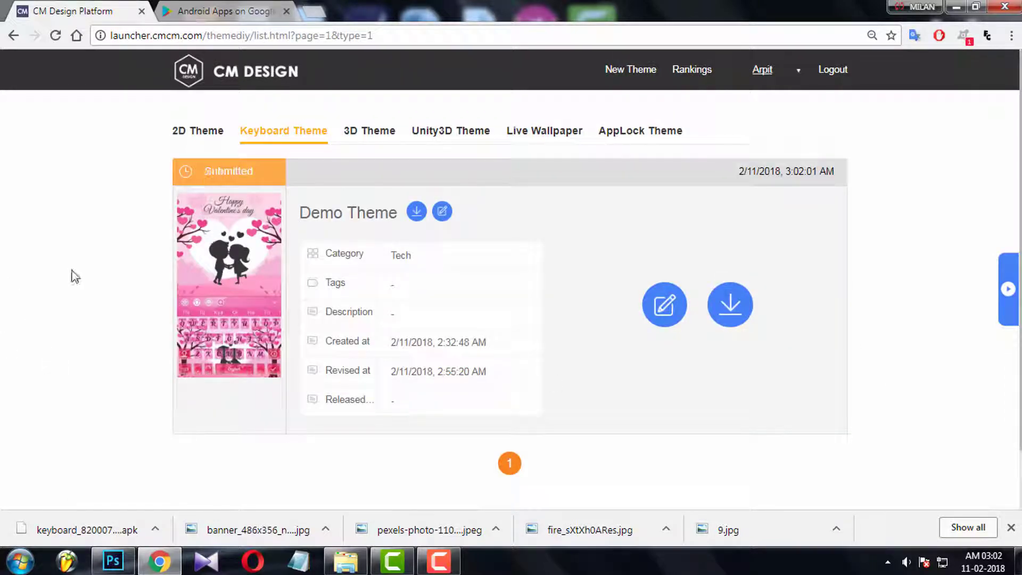
click(742, 324)
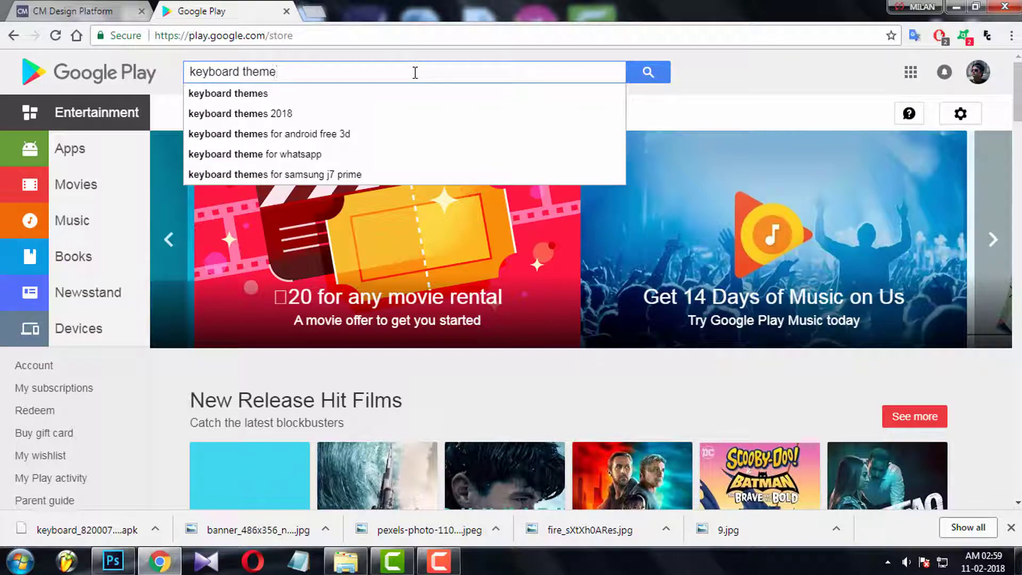
- Search Google Play for 'skull keyboard theme' and open several skull theme results in new tabs
text(ll)
key(Return)
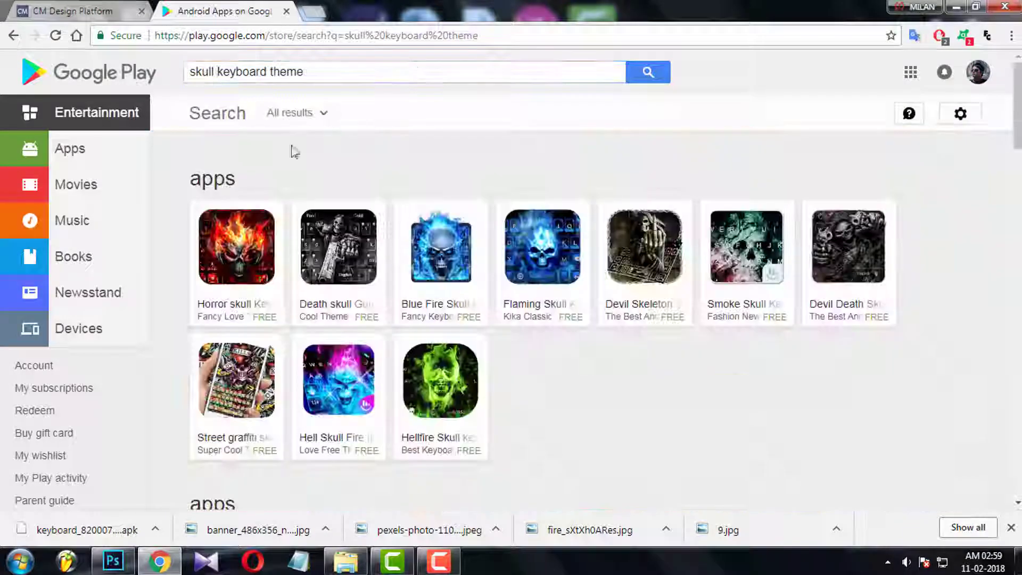
click(213, 178)
right_click(251, 239)
click(296, 251)
right_click(389, 229)
click(433, 242)
right_click(644, 242)
click(685, 256)
- Browse the skull theme tabs, closing the Death skull Gun and Blue Fire Skull pages
scroll(682, 307, down, 4)
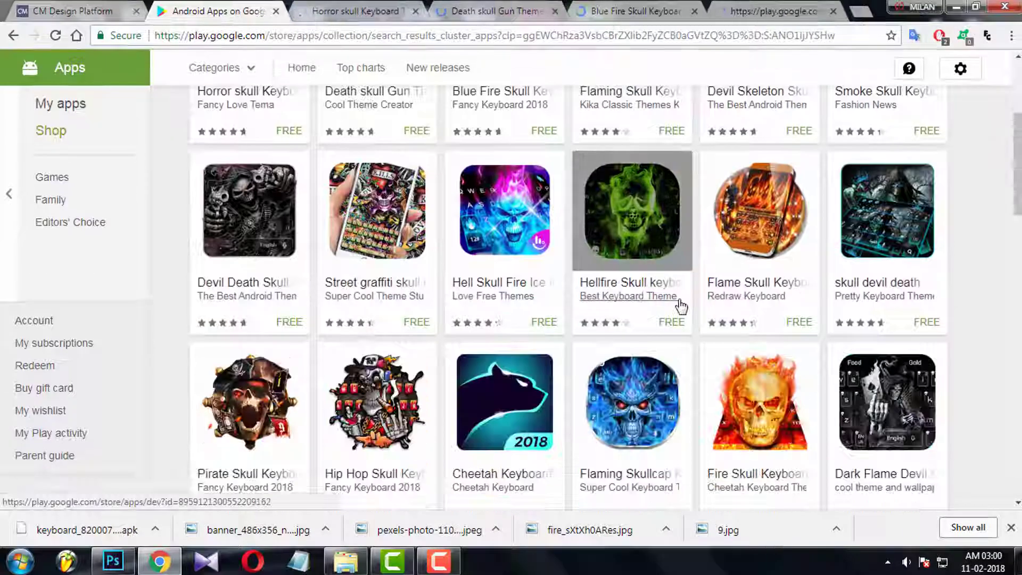
key(ctrl+Tab)
scroll(659, 291, down, 4)
key(ctrl+Tab)
click(564, 229)
click(555, 11)
scroll(586, 290, down, 4)
key(ctrl+w)
scroll(464, 275, down, 4)
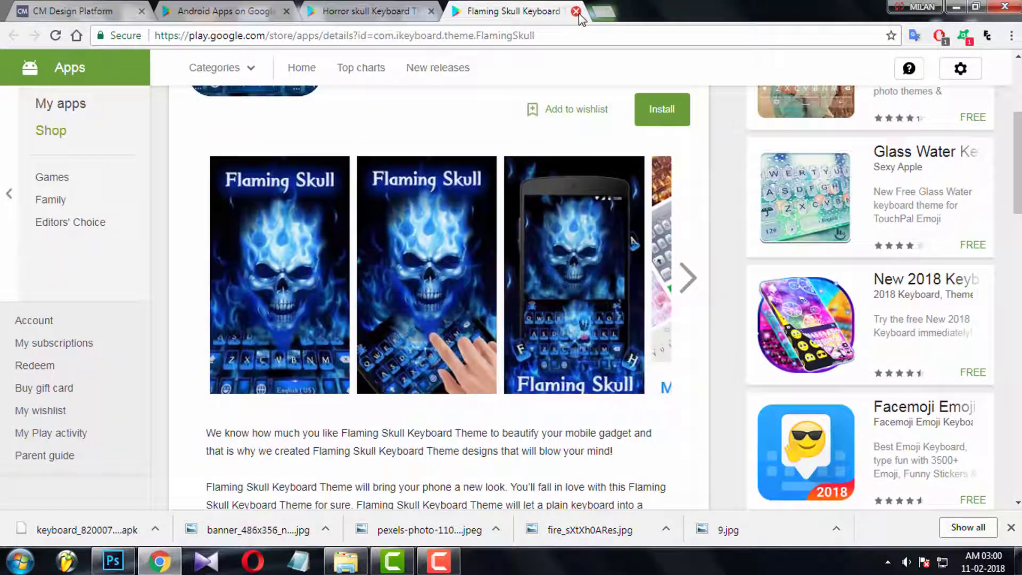